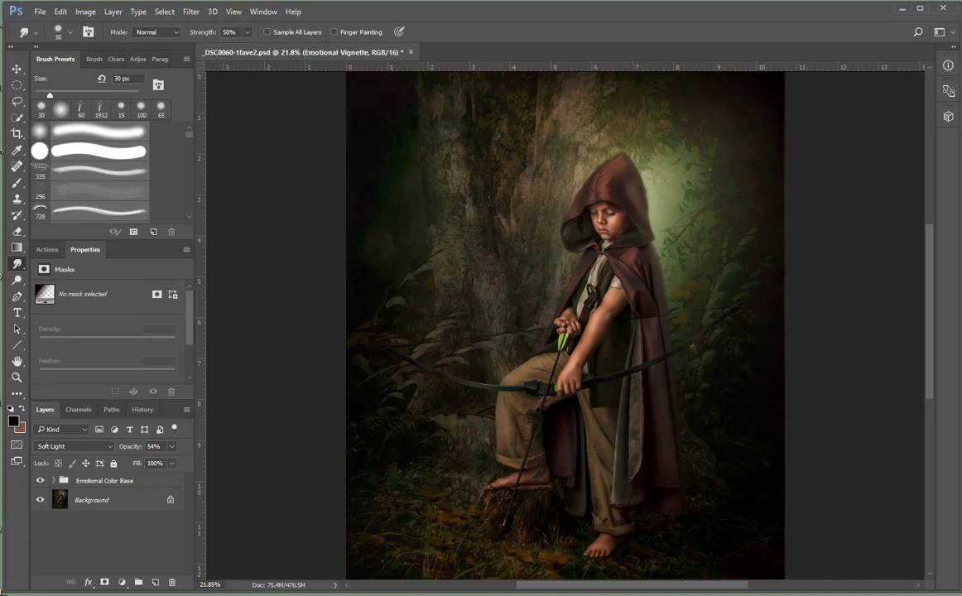
Examine the boy's face and the surrounding hood up close.
scroll(645, 263, up, 2)
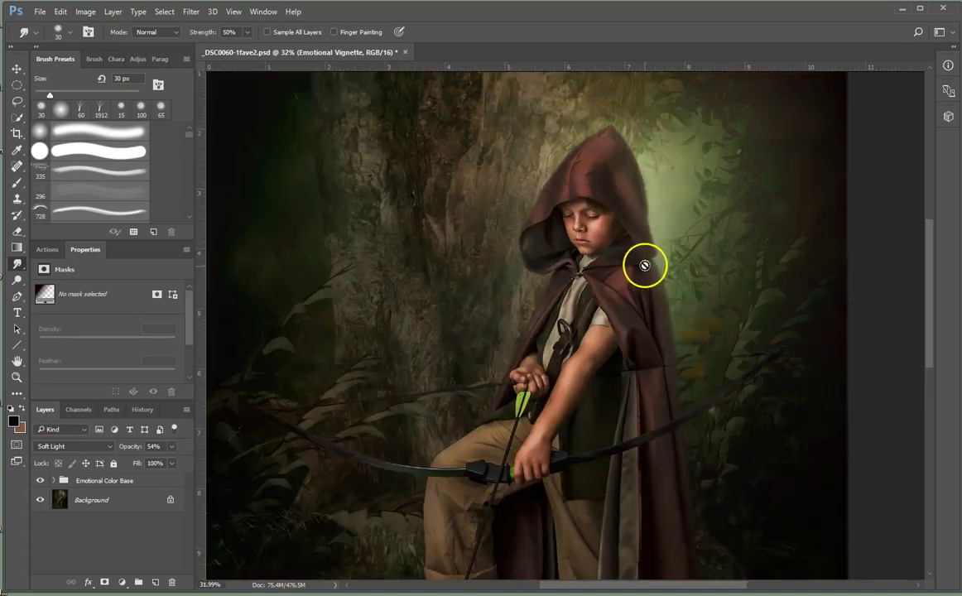
scroll(611, 305, up, 5)
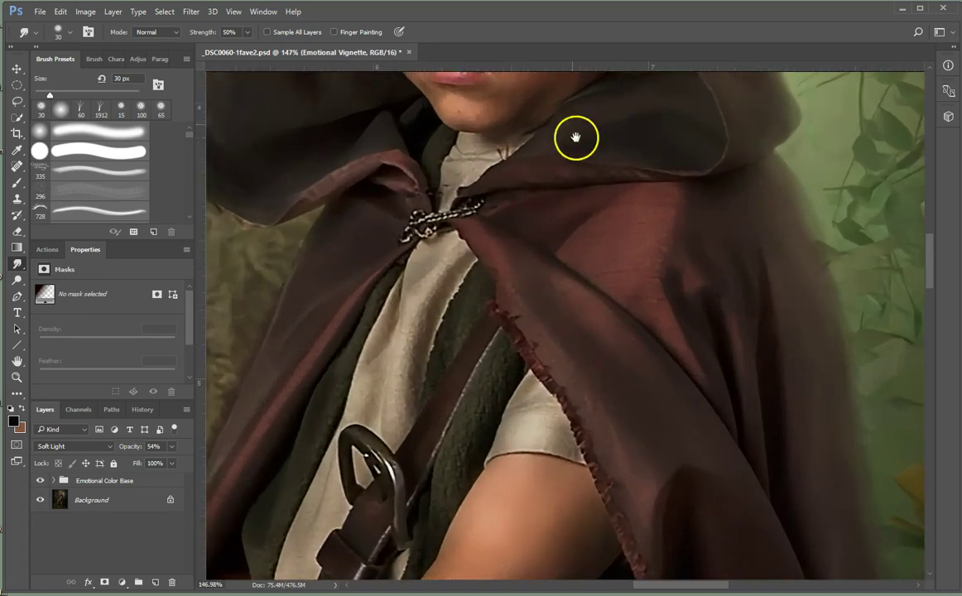
drag(575, 137, 657, 314)
scroll(688, 281, up, 1)
drag(661, 271, 692, 336)
click(632, 300)
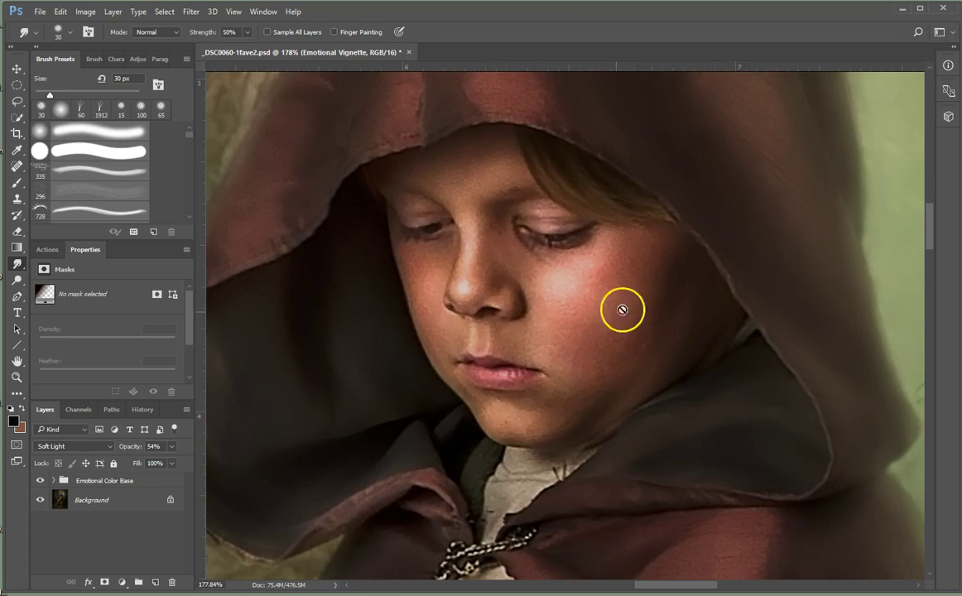
drag(604, 305, 608, 311)
drag(308, 428, 318, 390)
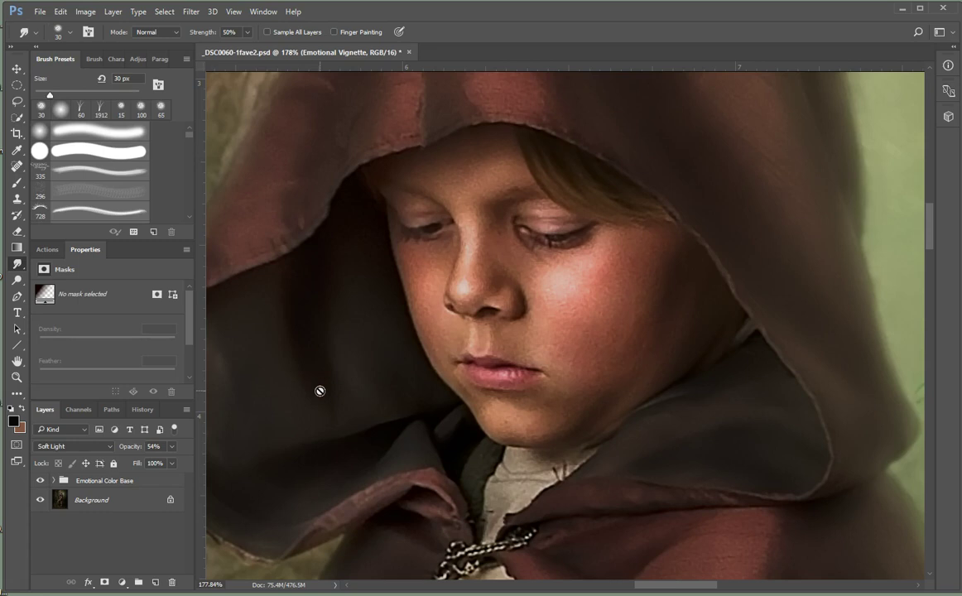
mouse_move(320, 391)
mouse_down()
mouse_move(256, 365)
mouse_move(261, 343)
mouse_move(300, 332)
mouse_up()
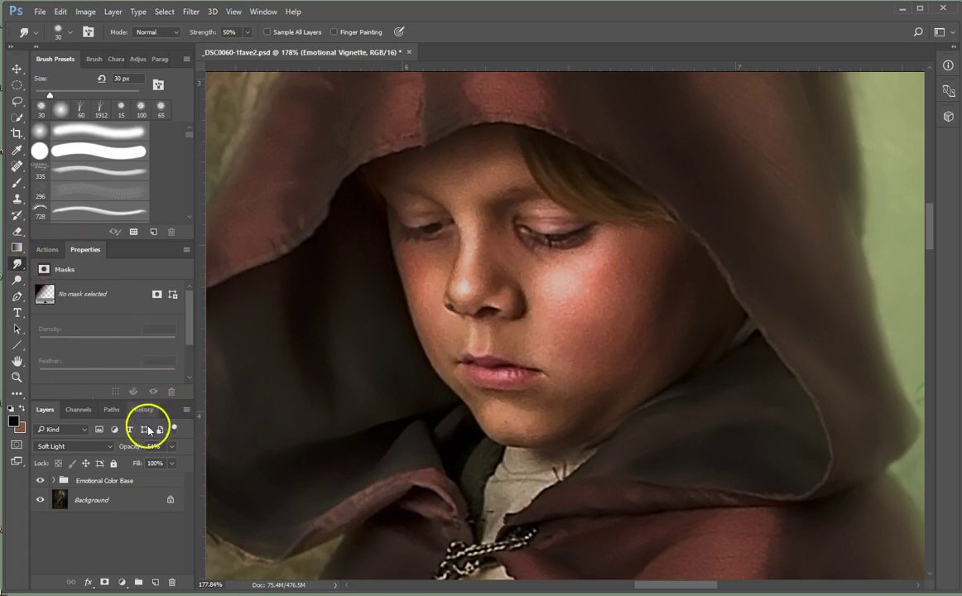
Stamp all visible layers into a new merged layer above the Emotional Color Base group.
click(138, 484)
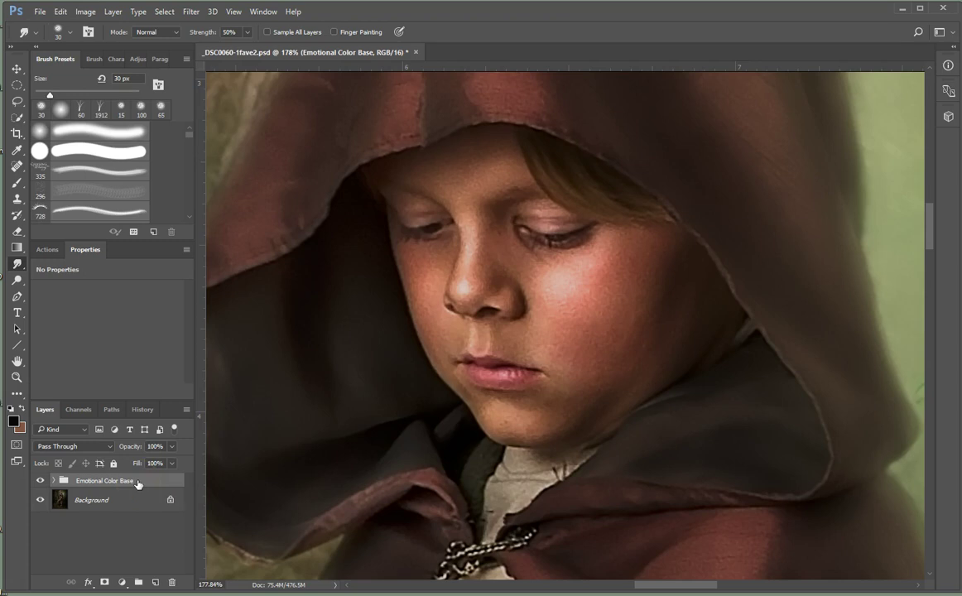
click(137, 484)
key(ctrl+alt+shift+e)
click(119, 487)
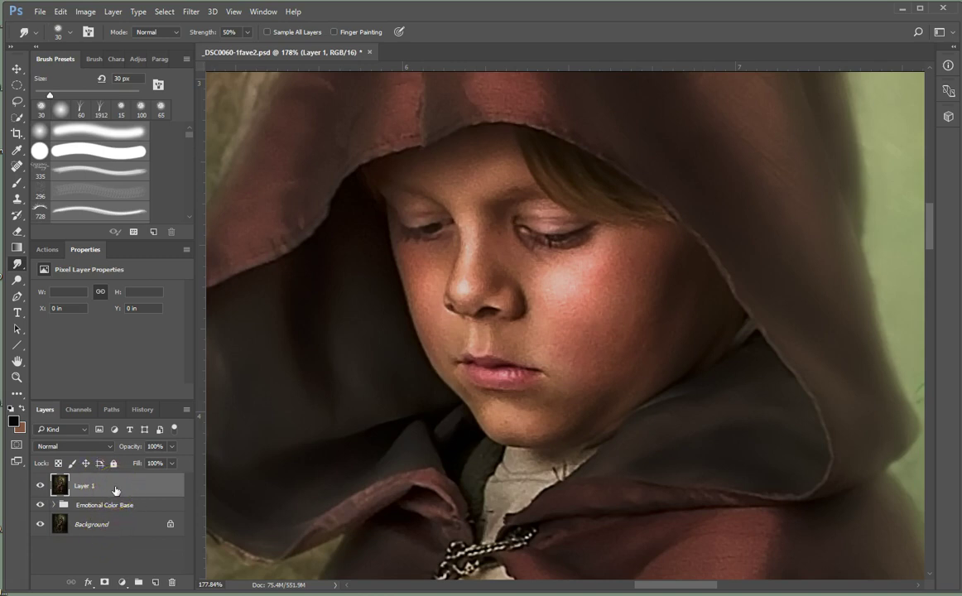
click(185, 486)
Load the Texture1 Smudge Brush preset for the Smudge tool and enlarge the brush to 50 px.
click(18, 265)
mouse_move(17, 265)
mouse_down()
mouse_move(68, 274)
mouse_move(72, 291)
mouse_up()
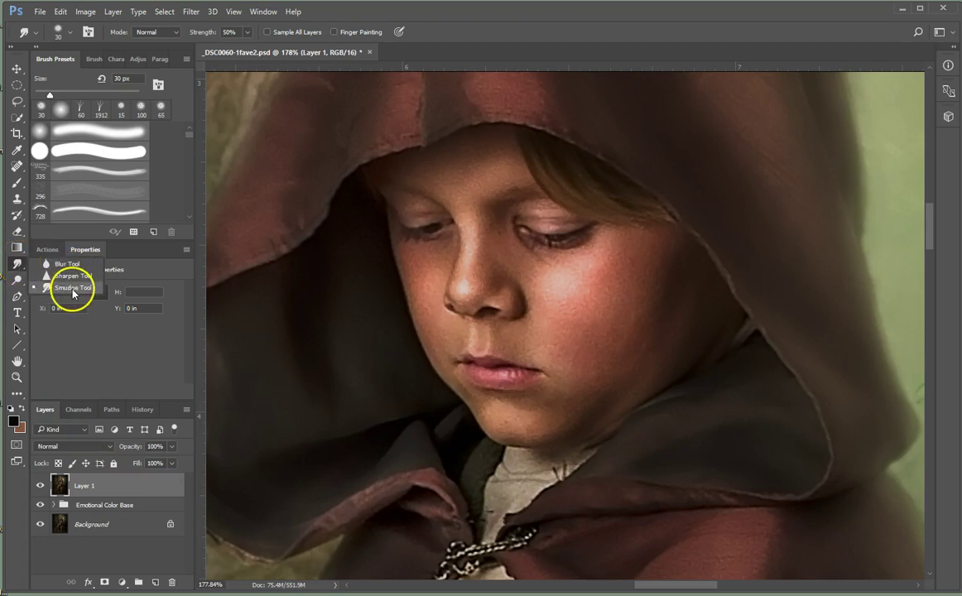
click(72, 292)
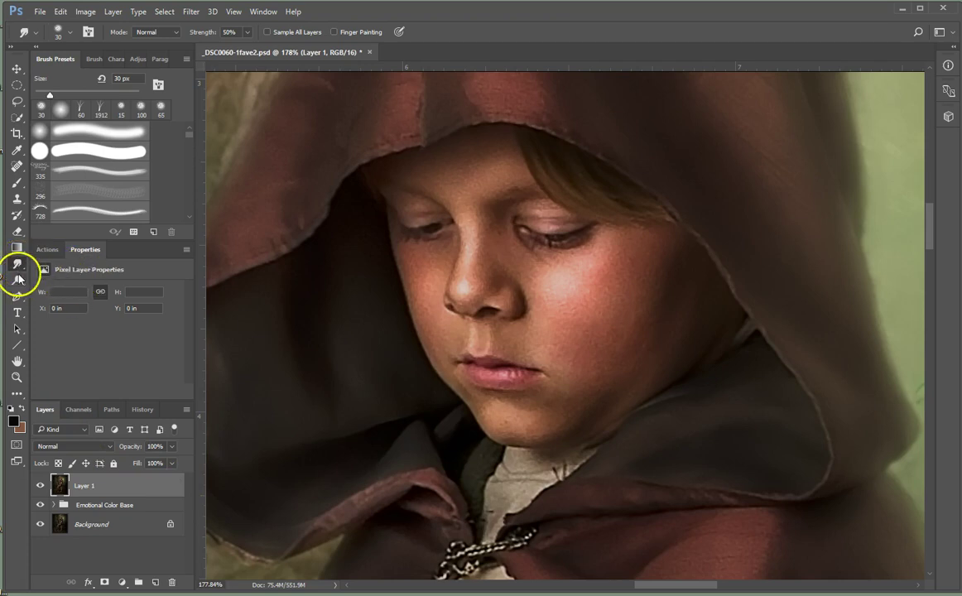
click(37, 33)
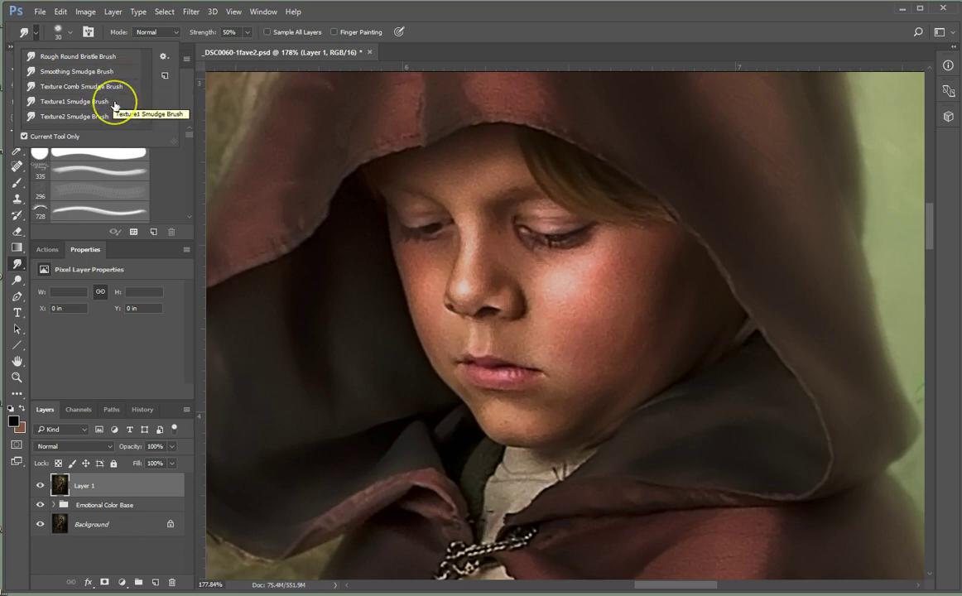
click(100, 102)
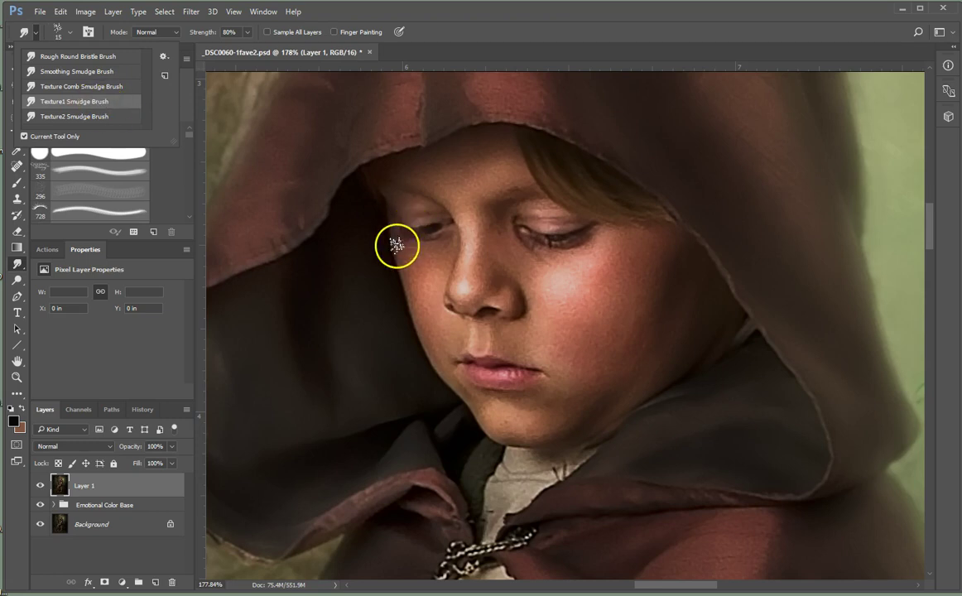
click(429, 247)
key(])
key(])
key(])
key(])
key(])
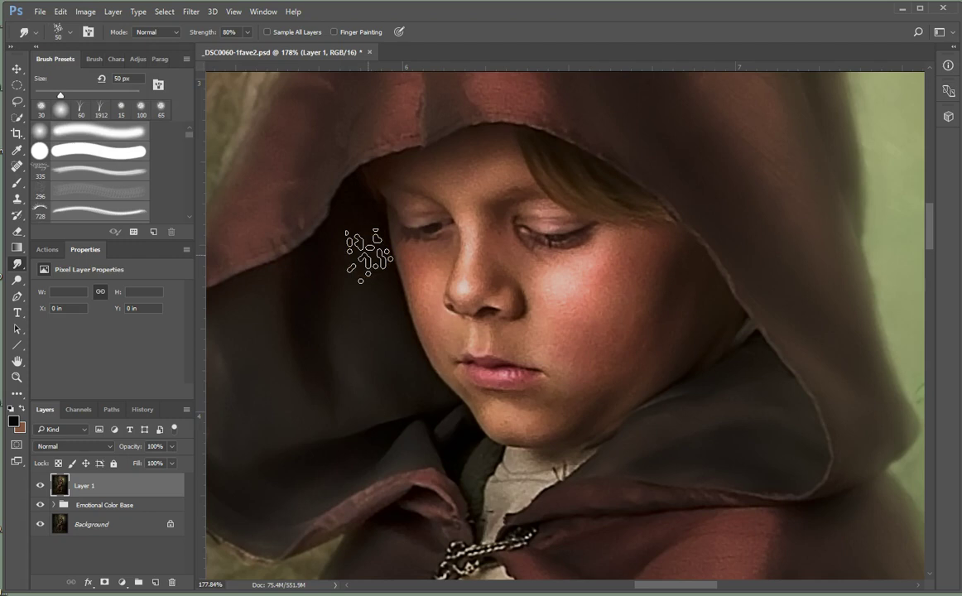
Switch to the Smoothing Smudge Brush preset, reduce it to 40 px, and smudge over the lit cheek toward the jaw.
click(35, 35)
click(50, 72)
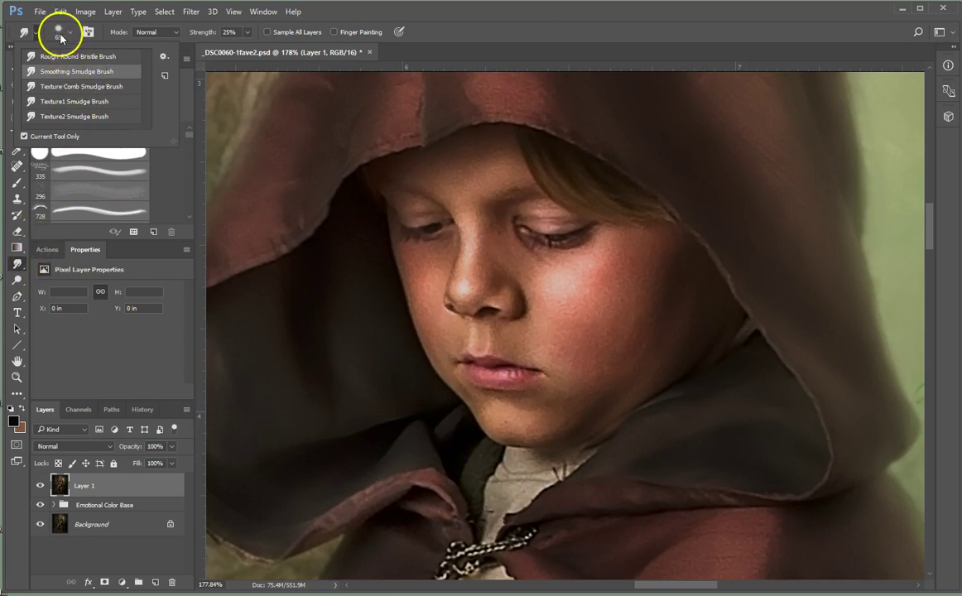
click(542, 278)
key(bracketleft)
key(bracketleft)
key(bracketleft)
key(bracketleft)
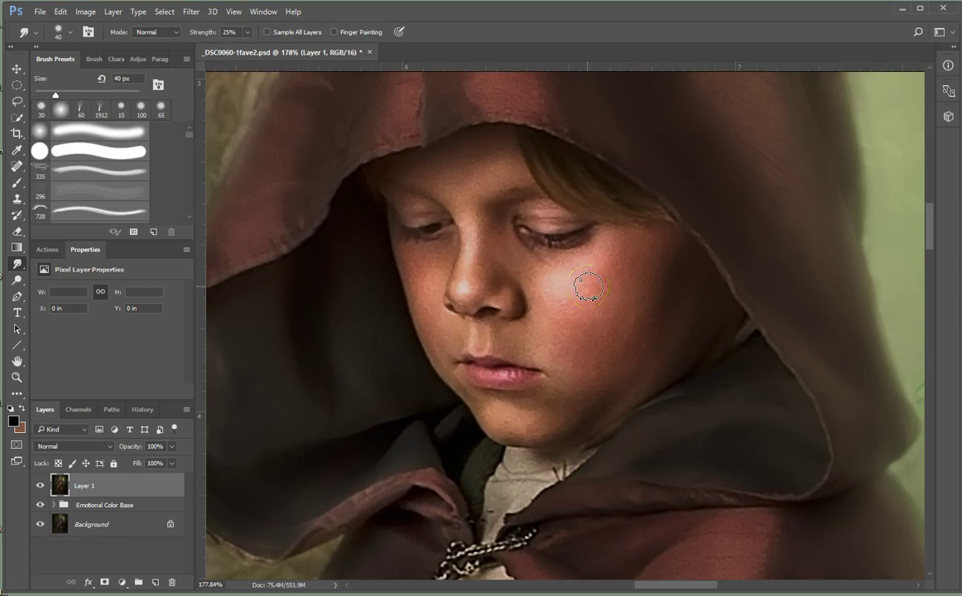
mouse_move(559, 289)
mouse_down()
mouse_move(593, 267)
mouse_move(599, 275)
mouse_move(578, 345)
mouse_move(641, 269)
mouse_move(595, 365)
mouse_move(582, 306)
mouse_move(653, 336)
mouse_move(654, 320)
mouse_move(631, 291)
mouse_move(646, 306)
mouse_move(624, 304)
mouse_move(647, 296)
mouse_move(666, 263)
mouse_move(636, 348)
mouse_move(585, 411)
mouse_move(634, 355)
mouse_move(671, 264)
mouse_move(638, 351)
mouse_move(608, 308)
mouse_move(686, 346)
mouse_move(641, 325)
mouse_move(677, 356)
mouse_move(613, 321)
mouse_move(648, 344)
mouse_move(830, 431)
mouse_move(792, 425)
mouse_move(589, 279)
mouse_move(668, 283)
mouse_move(659, 316)
mouse_move(588, 413)
mouse_move(676, 286)
mouse_move(681, 324)
mouse_move(707, 302)
mouse_move(659, 402)
mouse_up()
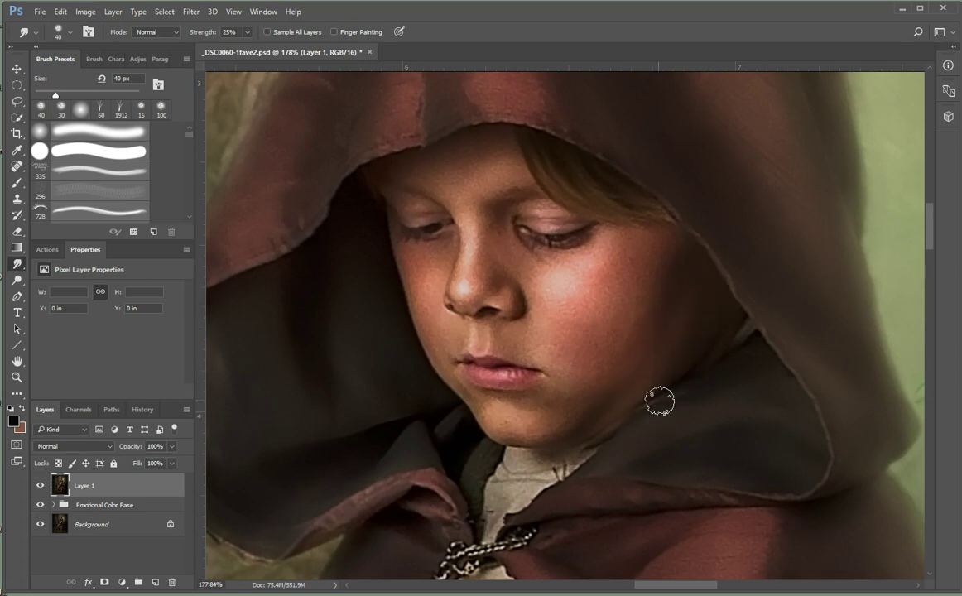
Reduce the smudge brush to 15 px and examine the skin texture of the cheek, nose and mouth up close.
mouse_move(342, 199)
mouse_down()
mouse_move(517, 365)
mouse_move(505, 279)
mouse_move(496, 294)
mouse_move(457, 247)
mouse_move(468, 251)
mouse_move(502, 341)
mouse_move(546, 372)
mouse_move(489, 283)
mouse_move(499, 365)
mouse_move(499, 266)
mouse_move(477, 251)
mouse_move(429, 269)
mouse_up()
key(bracketleft)
key(bracketleft)
key(bracketleft)
key(bracketleft)
key(bracketleft)
mouse_move(429, 269)
mouse_down()
mouse_move(444, 304)
mouse_move(462, 284)
mouse_move(493, 286)
mouse_move(476, 281)
mouse_move(480, 295)
mouse_move(474, 276)
mouse_move(479, 228)
mouse_move(460, 228)
mouse_move(454, 239)
mouse_move(475, 217)
mouse_move(491, 292)
mouse_move(478, 319)
mouse_move(470, 288)
mouse_move(466, 303)
mouse_move(492, 331)
mouse_up()
scroll(492, 331, up, 5)
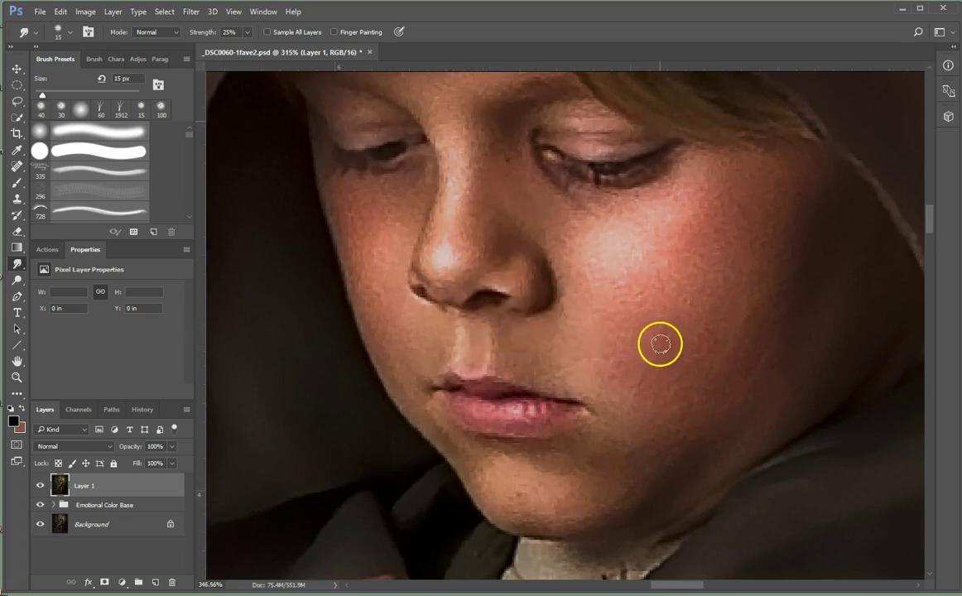
scroll(661, 341, up, 4)
scroll(660, 344, down, 2)
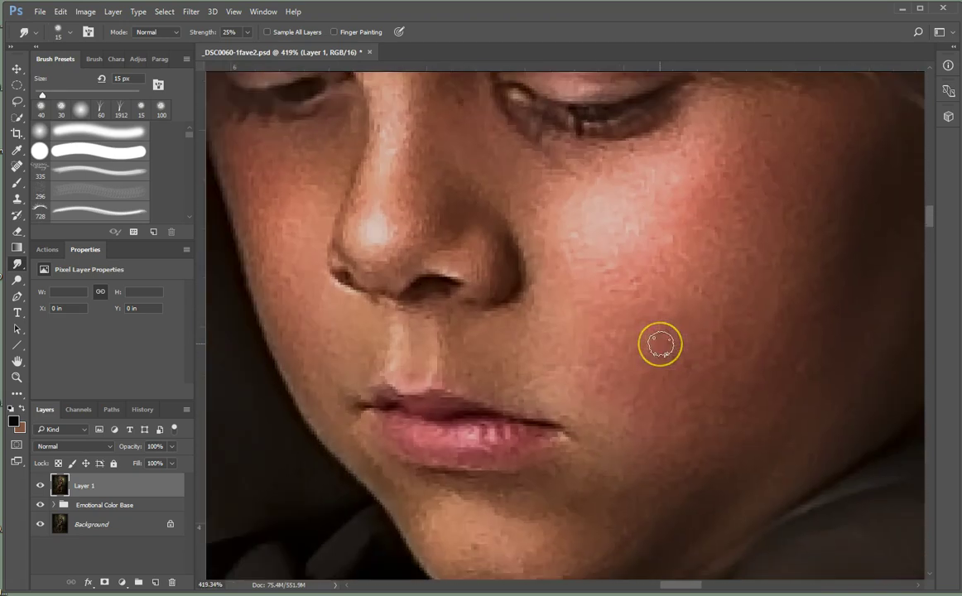
scroll(521, 331, down, 4)
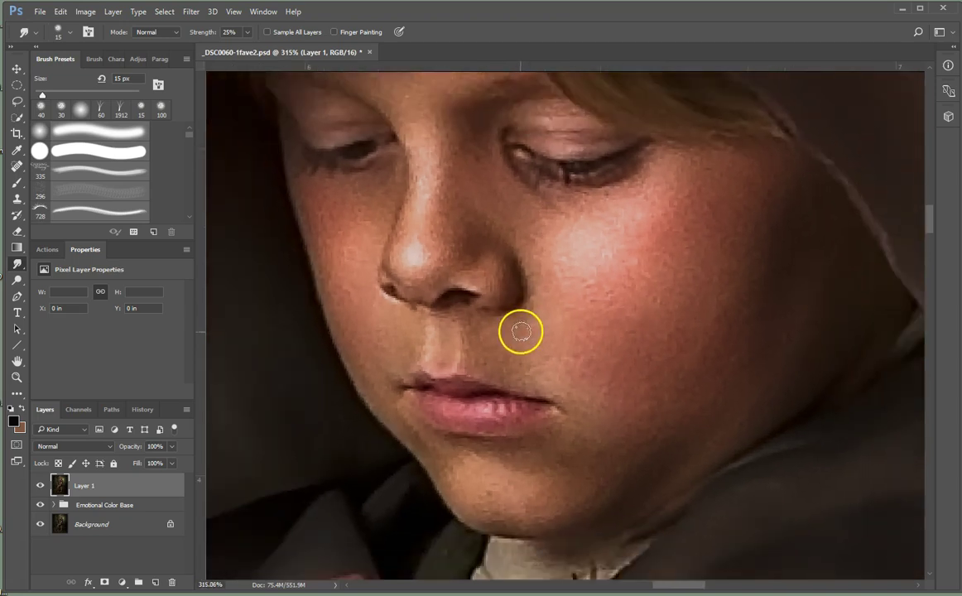
scroll(513, 336, down, 3)
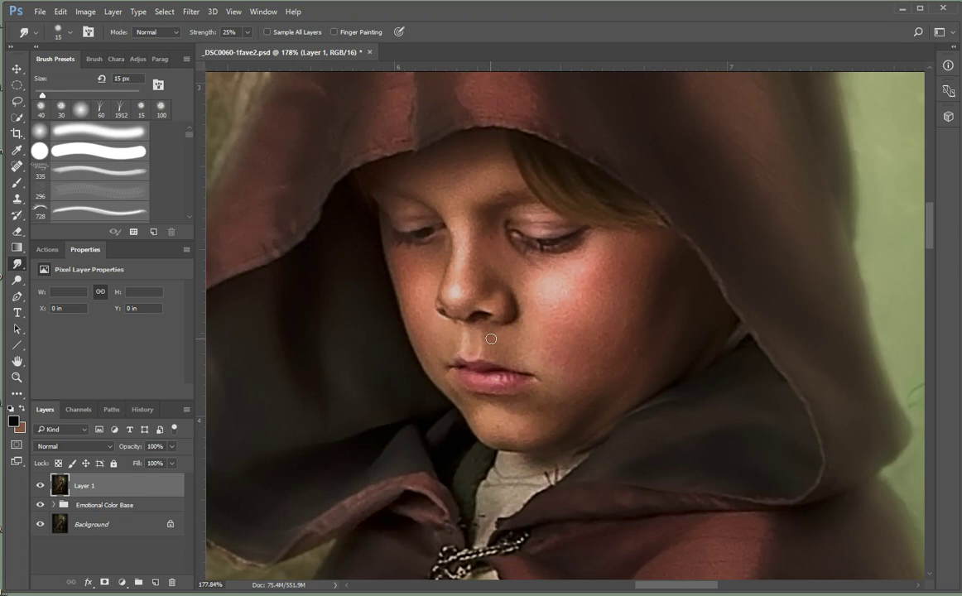
Smudge the highlight on the lit cheek smooth with the brush enlarged to 30 px.
mouse_move(484, 316)
mouse_down()
mouse_move(513, 272)
mouse_move(512, 282)
mouse_move(482, 271)
mouse_move(492, 241)
mouse_move(464, 356)
mouse_move(586, 272)
mouse_move(555, 303)
mouse_move(580, 288)
mouse_move(570, 271)
mouse_move(556, 286)
mouse_move(580, 293)
mouse_move(550, 302)
mouse_move(596, 266)
mouse_move(543, 301)
mouse_move(596, 264)
mouse_move(565, 299)
mouse_move(597, 286)
mouse_move(566, 308)
mouse_move(600, 275)
mouse_move(556, 310)
mouse_move(610, 264)
mouse_move(554, 312)
mouse_move(612, 263)
mouse_move(546, 315)
mouse_move(618, 266)
mouse_move(553, 321)
mouse_move(625, 265)
mouse_move(561, 325)
mouse_move(629, 259)
mouse_move(555, 331)
mouse_move(626, 259)
mouse_move(601, 293)
mouse_move(562, 317)
mouse_move(540, 314)
mouse_move(564, 317)
mouse_move(626, 266)
mouse_move(566, 318)
mouse_move(585, 311)
mouse_move(619, 266)
mouse_move(560, 325)
mouse_move(554, 318)
mouse_move(608, 283)
mouse_move(586, 314)
mouse_move(546, 329)
mouse_move(596, 318)
mouse_move(633, 275)
mouse_move(560, 350)
mouse_move(650, 301)
mouse_move(648, 324)
mouse_move(584, 365)
mouse_move(552, 360)
mouse_move(553, 265)
mouse_move(550, 276)
mouse_move(500, 249)
mouse_move(541, 292)
mouse_move(498, 316)
mouse_move(494, 288)
mouse_move(470, 300)
mouse_move(457, 282)
mouse_move(456, 296)
mouse_move(476, 151)
mouse_move(477, 247)
mouse_move(448, 341)
mouse_move(612, 326)
mouse_move(596, 361)
mouse_move(607, 333)
mouse_move(567, 307)
mouse_move(594, 344)
mouse_move(644, 322)
mouse_move(601, 322)
mouse_move(590, 279)
mouse_move(610, 279)
mouse_move(524, 313)
mouse_move(462, 300)
mouse_up()
key(bracketright)
key(bracketright)
key(bracketright)
Reduce the smudge brush to 7 px and blend the nostrils and the underside of the nose.
key([)
key([)
key([)
key([)
key([)
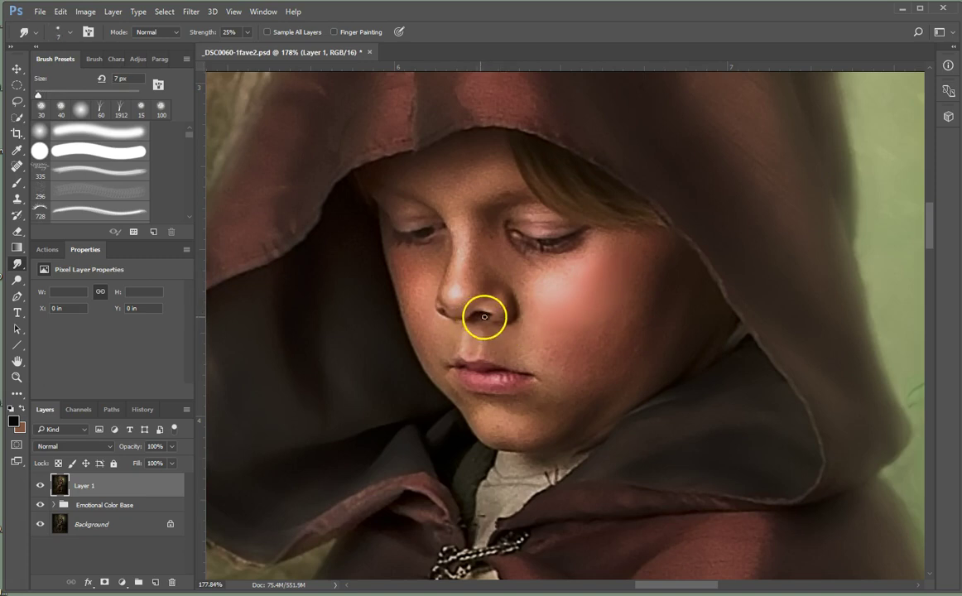
mouse_move(481, 322)
mouse_down()
mouse_move(444, 319)
mouse_move(434, 312)
mouse_move(443, 318)
mouse_move(444, 304)
mouse_move(440, 312)
mouse_up()
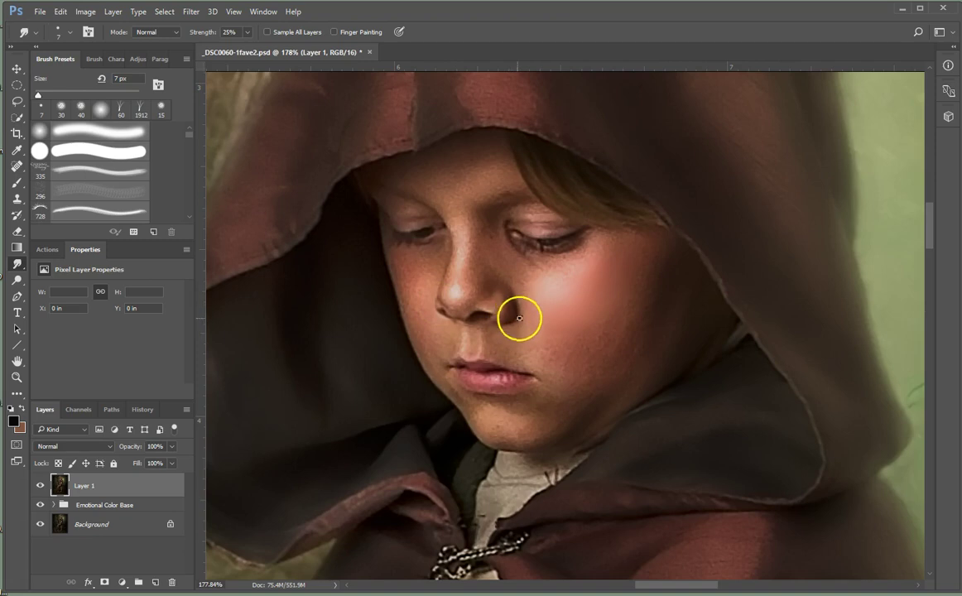
Smooth the skin between the nose and upper lip with the smudge brush at 7 px and 9 px.
mouse_move(517, 321)
mouse_down()
mouse_move(517, 311)
mouse_move(497, 323)
mouse_move(510, 296)
mouse_move(510, 326)
mouse_move(516, 299)
mouse_move(495, 330)
mouse_move(515, 289)
mouse_move(507, 326)
mouse_move(518, 320)
mouse_move(471, 323)
mouse_move(465, 353)
mouse_up()
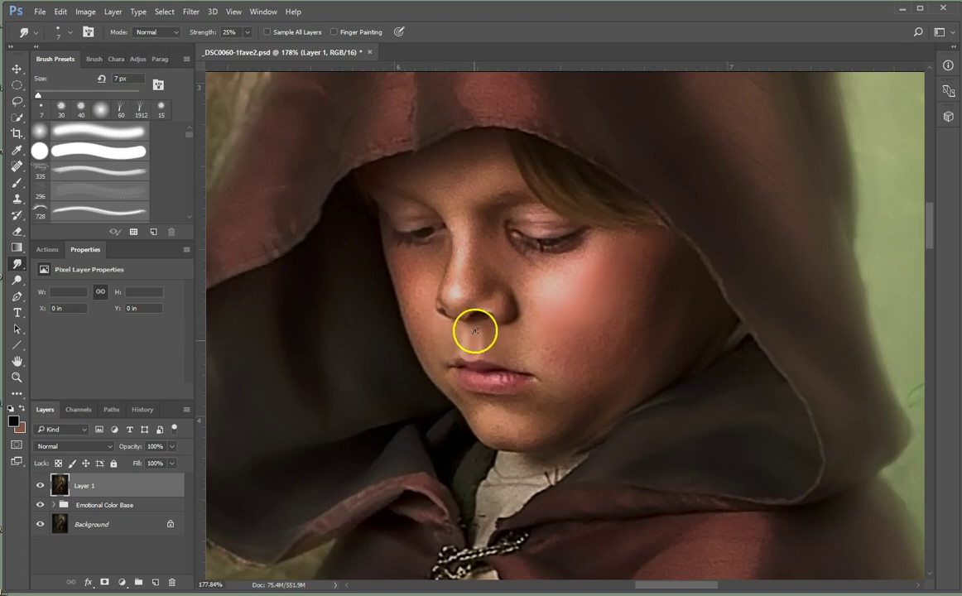
drag(470, 351, 478, 348)
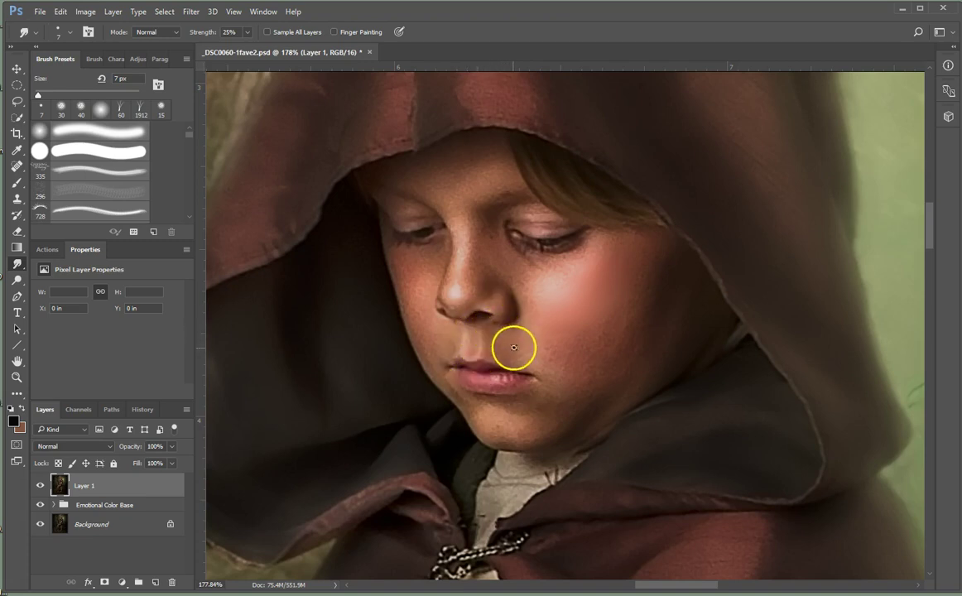
mouse_move(519, 334)
mouse_down()
mouse_move(619, 376)
mouse_move(577, 369)
mouse_move(553, 347)
mouse_move(555, 362)
mouse_move(495, 331)
mouse_up()
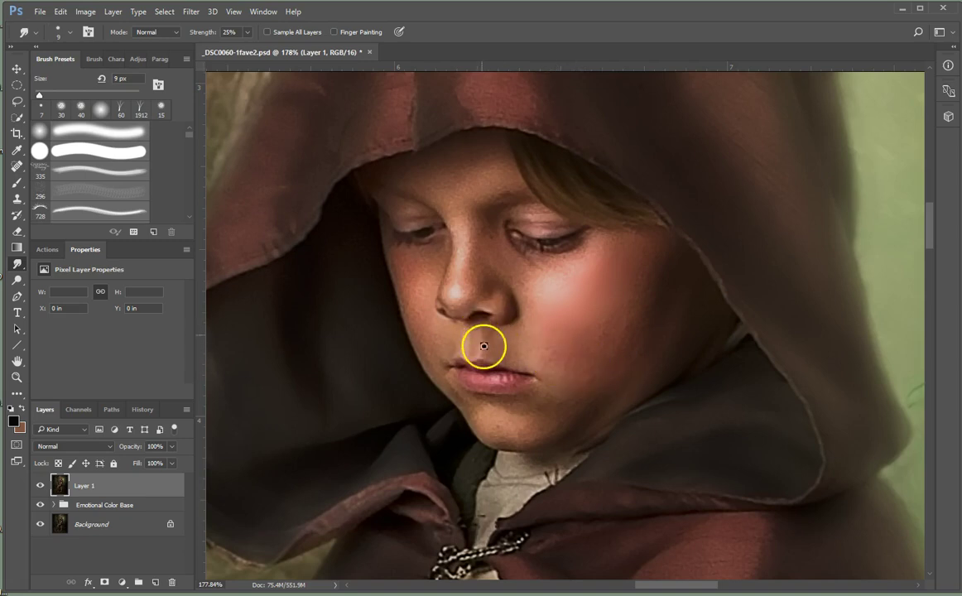
drag(481, 354, 477, 353)
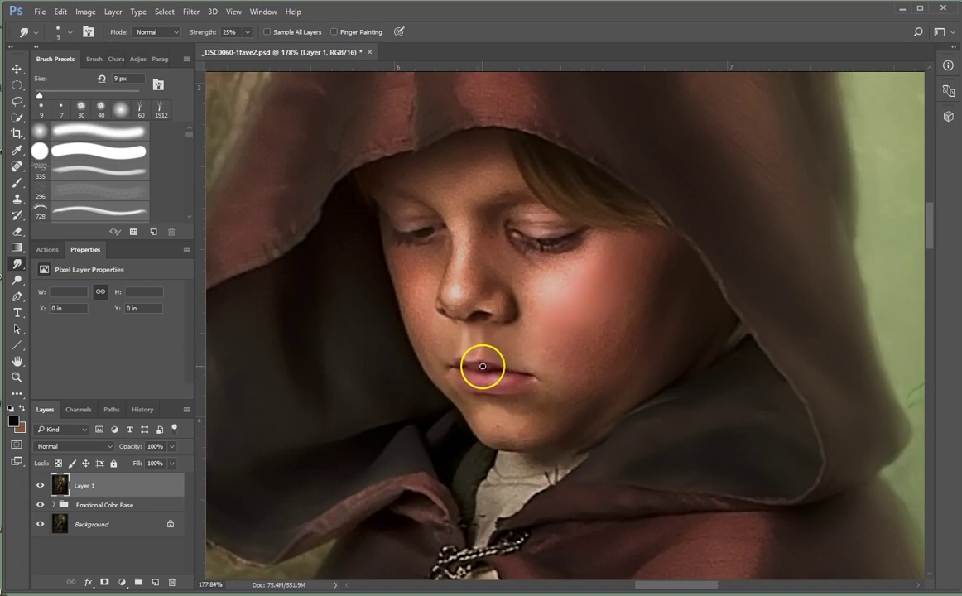
Smudge the lips and the corners of the mouth smooth with the 9 px brush.
mouse_move(482, 366)
mouse_down()
mouse_move(468, 363)
mouse_move(472, 354)
mouse_move(516, 369)
mouse_move(513, 359)
mouse_up()
scroll(512, 359, up, 4)
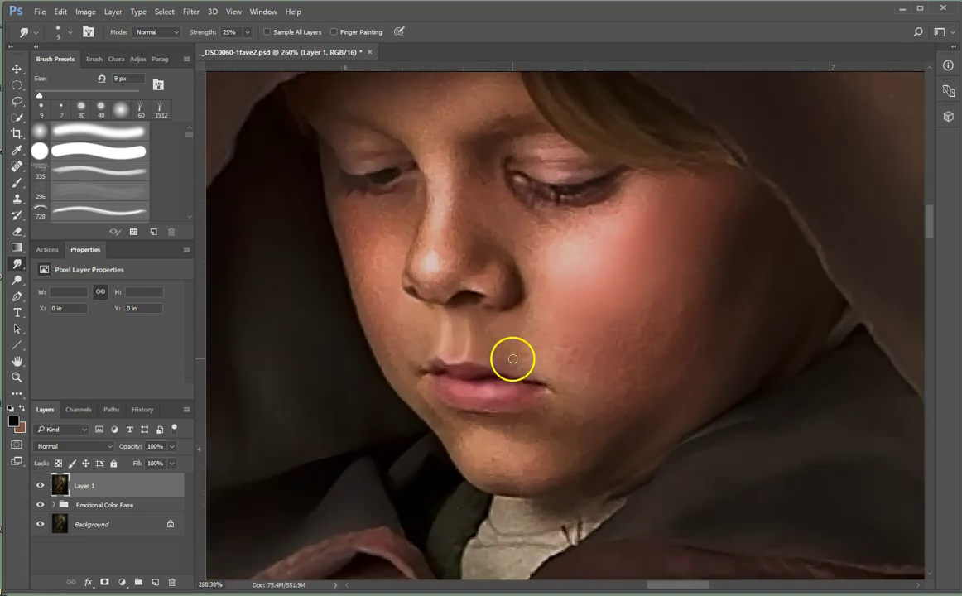
mouse_move(555, 387)
mouse_down()
mouse_move(509, 370)
mouse_move(507, 382)
mouse_move(557, 395)
mouse_move(544, 394)
mouse_move(513, 421)
mouse_move(468, 416)
mouse_move(495, 427)
mouse_move(470, 429)
mouse_move(494, 427)
mouse_move(429, 372)
mouse_up()
scroll(429, 372, down, 3)
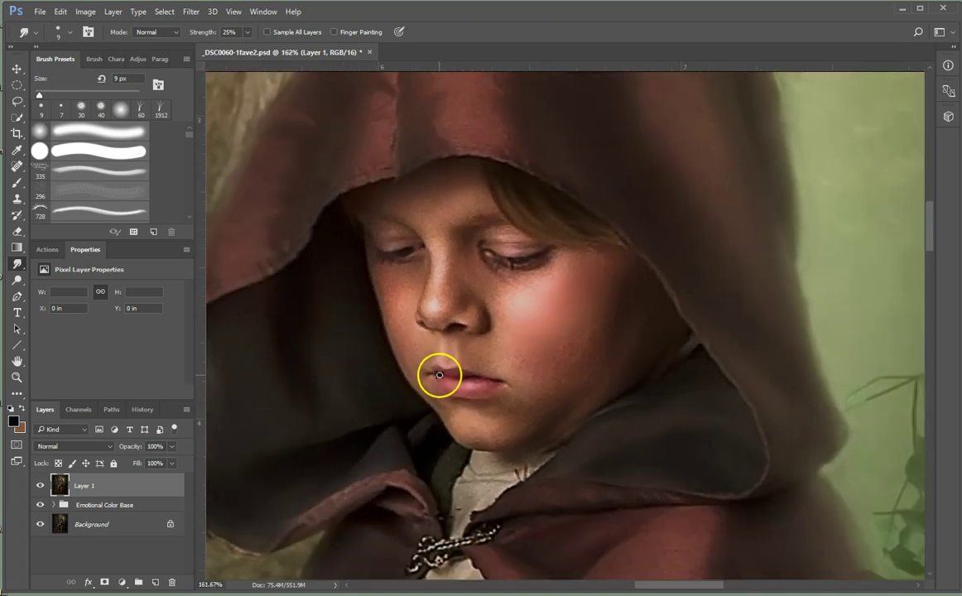
Blend the tip of the nose with the 9 px smudge brush and smooth the nose further at 25 px.
mouse_move(470, 301)
mouse_down()
mouse_move(495, 312)
mouse_move(485, 324)
mouse_move(474, 330)
mouse_move(485, 314)
mouse_move(472, 328)
mouse_move(483, 314)
mouse_move(476, 304)
mouse_move(476, 324)
mouse_move(474, 307)
mouse_move(460, 317)
mouse_move(473, 302)
mouse_move(433, 336)
mouse_move(424, 301)
mouse_move(437, 325)
mouse_up()
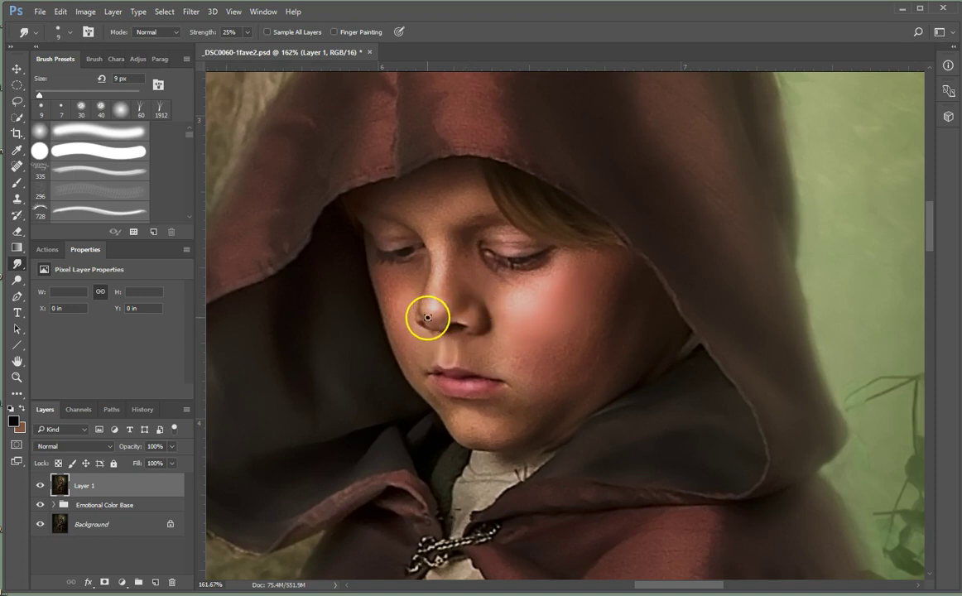
mouse_move(439, 317)
mouse_down()
mouse_move(454, 295)
mouse_move(454, 309)
mouse_move(436, 321)
mouse_move(467, 291)
mouse_move(447, 307)
mouse_up()
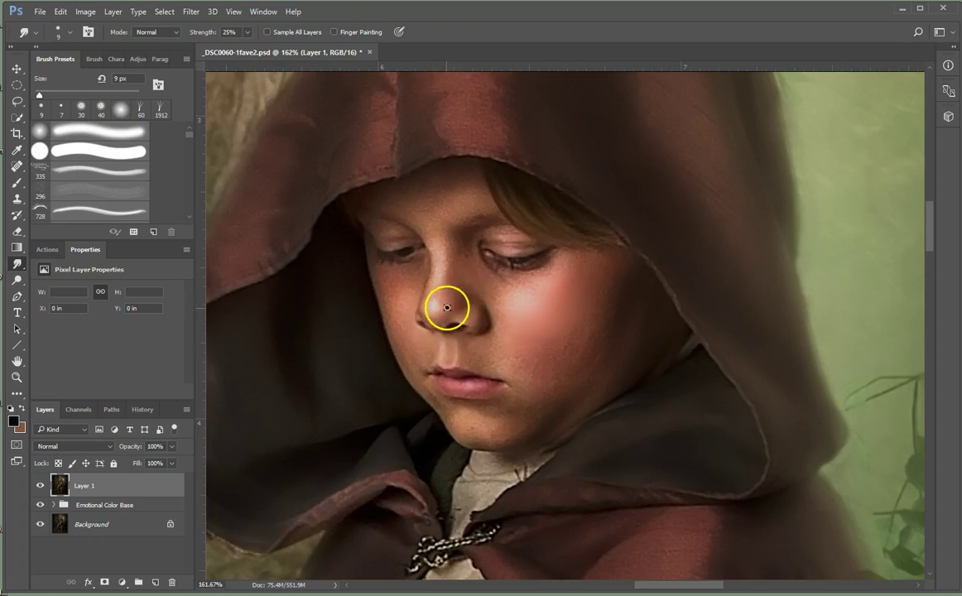
key(bracketright)
key(bracketright)
key(bracketright)
key(bracketright)
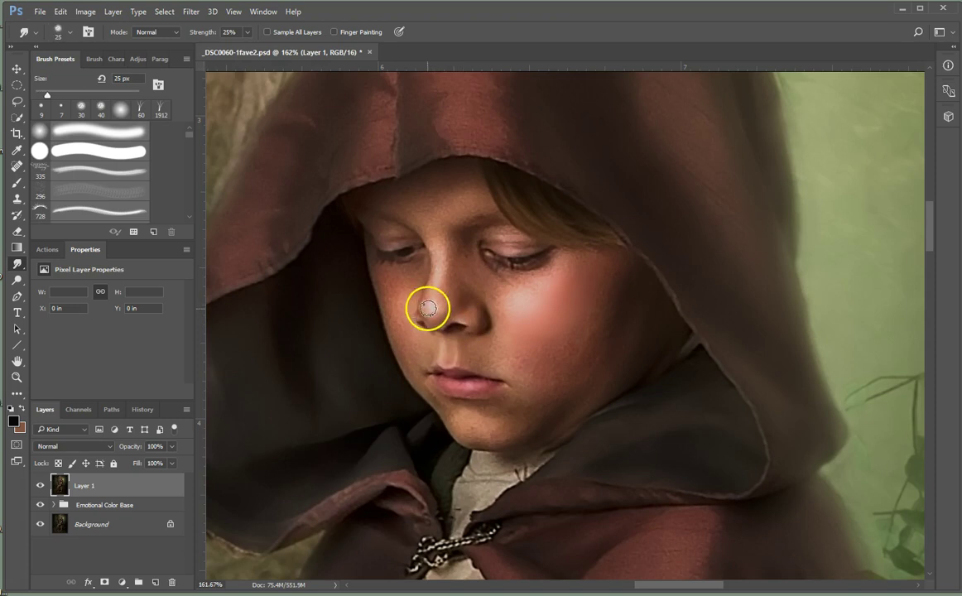
mouse_move(430, 306)
mouse_down()
mouse_move(434, 231)
mouse_move(437, 241)
mouse_move(427, 218)
mouse_move(387, 202)
mouse_move(452, 203)
mouse_move(453, 226)
mouse_move(427, 193)
mouse_move(408, 190)
mouse_move(423, 207)
mouse_move(453, 209)
mouse_move(484, 186)
mouse_move(439, 207)
mouse_move(411, 196)
mouse_move(442, 201)
mouse_move(462, 189)
mouse_move(438, 205)
mouse_move(415, 203)
mouse_move(442, 182)
mouse_move(399, 191)
mouse_move(436, 177)
mouse_move(471, 172)
mouse_move(450, 182)
mouse_move(473, 189)
mouse_move(447, 204)
mouse_move(475, 198)
mouse_move(443, 210)
mouse_move(482, 197)
mouse_move(439, 220)
mouse_move(449, 282)
mouse_move(497, 225)
mouse_move(457, 249)
mouse_move(480, 282)
mouse_move(472, 265)
mouse_move(507, 294)
mouse_move(498, 275)
mouse_move(562, 265)
mouse_up()
Enlarge the smudge brush to 40 px and smooth the skin of the forehead.
key(bracketright)
key(bracketright)
key(bracketright)
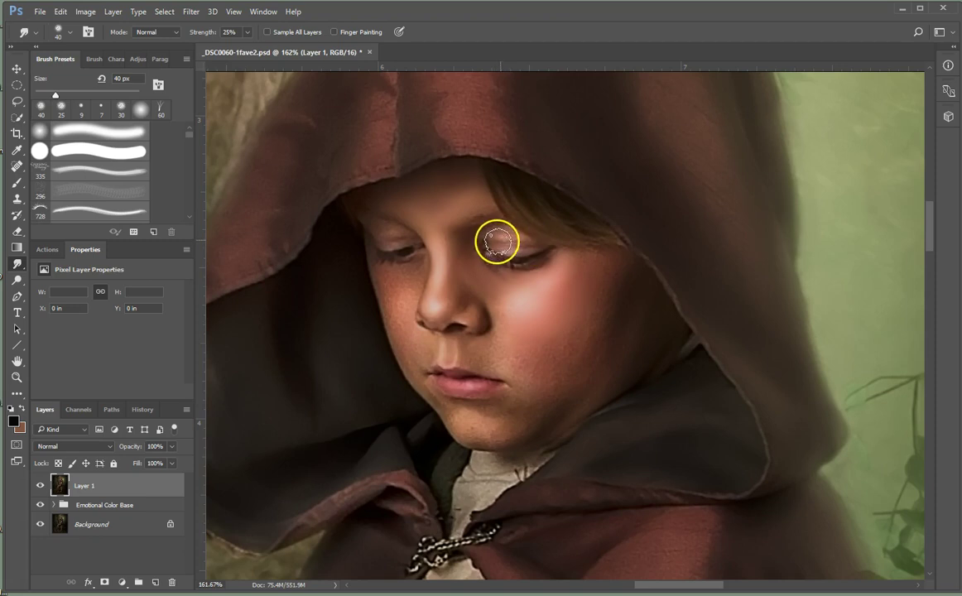
Reduce the smudge brush to 9 px and blend the inner corner of the eye beside the lit cheek.
key(bracketleft)
key(bracketleft)
key(bracketleft)
key(bracketleft)
key(bracketleft)
key(bracketleft)
key(bracketleft)
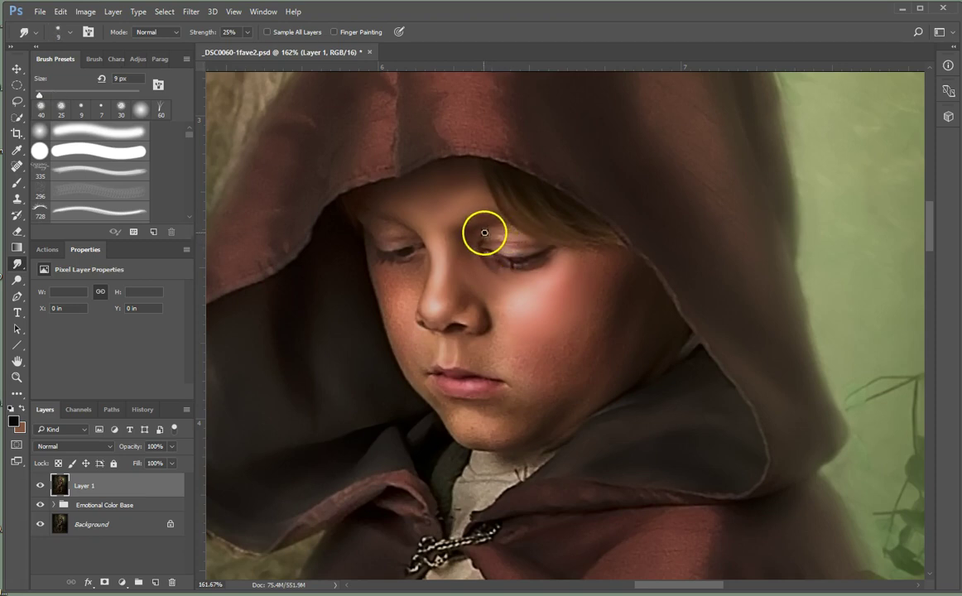
mouse_move(482, 233)
mouse_down()
mouse_move(513, 229)
mouse_move(490, 226)
mouse_move(515, 233)
mouse_move(488, 236)
mouse_move(521, 237)
mouse_move(481, 238)
mouse_move(522, 236)
mouse_move(486, 246)
mouse_move(525, 241)
mouse_move(490, 244)
mouse_move(520, 254)
mouse_move(512, 251)
mouse_move(543, 248)
mouse_move(485, 245)
mouse_up()
Blend the eyelid, brow and outer edge of the eye on the shaded side with the smudge brush at 10 px.
mouse_move(400, 249)
mouse_down()
mouse_move(406, 231)
mouse_move(378, 225)
mouse_up()
key(bracketright)
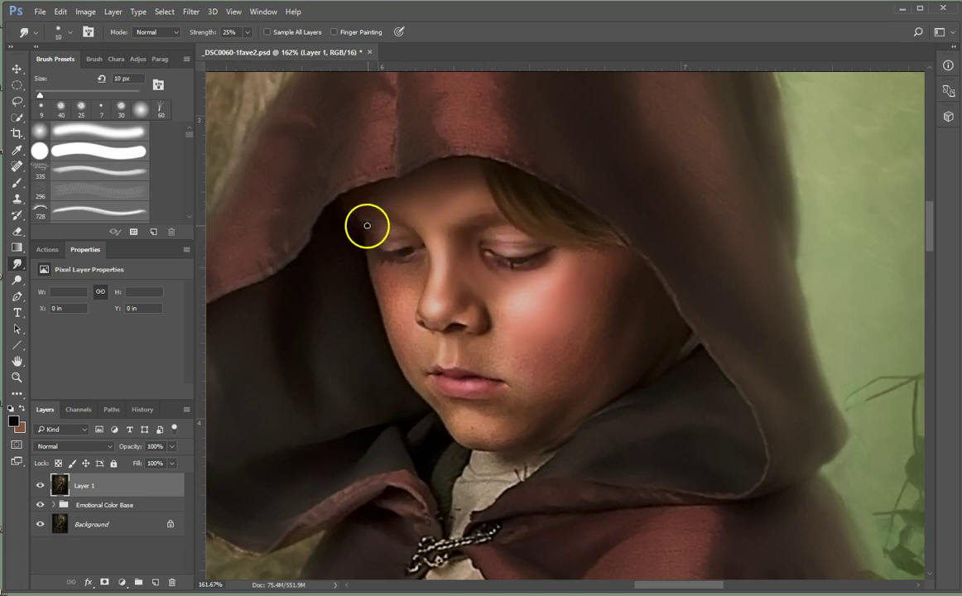
mouse_move(373, 226)
mouse_down()
mouse_move(423, 195)
mouse_move(381, 253)
mouse_up()
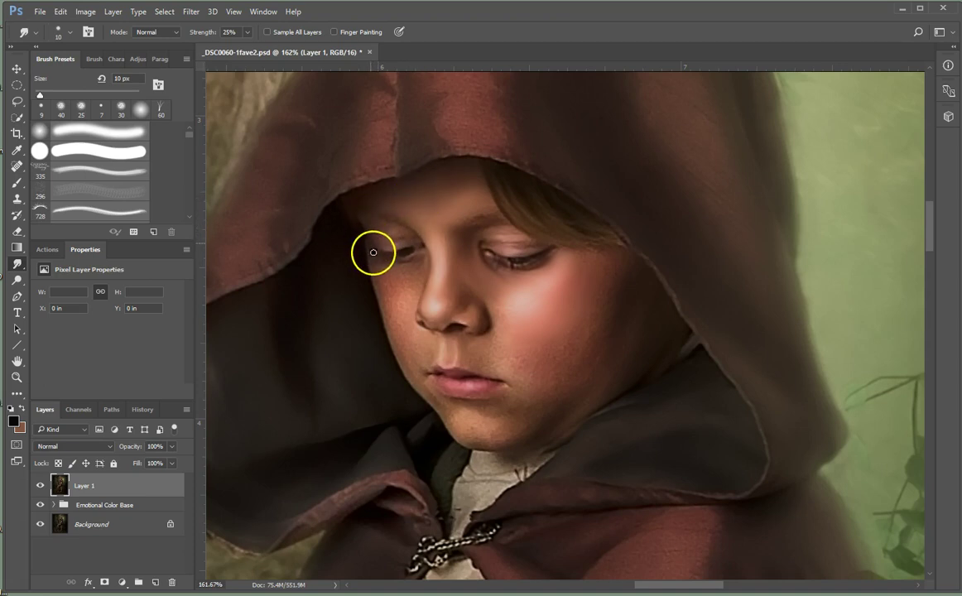
drag(371, 251, 376, 226)
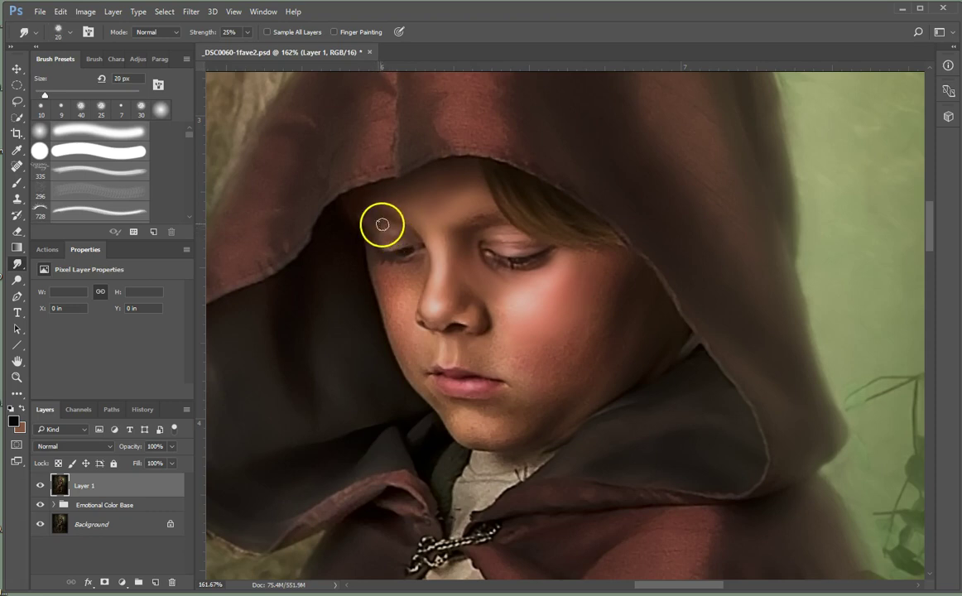
Smooth the skin around both eyes with the 20 px smudge brush and refine the area at 8 px.
mouse_move(377, 235)
mouse_down()
mouse_move(409, 240)
mouse_move(388, 247)
mouse_move(413, 238)
mouse_move(372, 258)
mouse_up()
mouse_move(520, 241)
mouse_down()
mouse_move(524, 239)
mouse_move(500, 241)
mouse_move(525, 245)
mouse_move(543, 307)
mouse_move(537, 247)
mouse_move(510, 247)
mouse_move(602, 243)
mouse_move(549, 332)
mouse_move(577, 389)
mouse_move(521, 210)
mouse_move(512, 257)
mouse_move(527, 246)
mouse_move(499, 194)
mouse_move(512, 250)
mouse_up()
key(bracketleft)
key(bracketleft)
key(bracketleft)
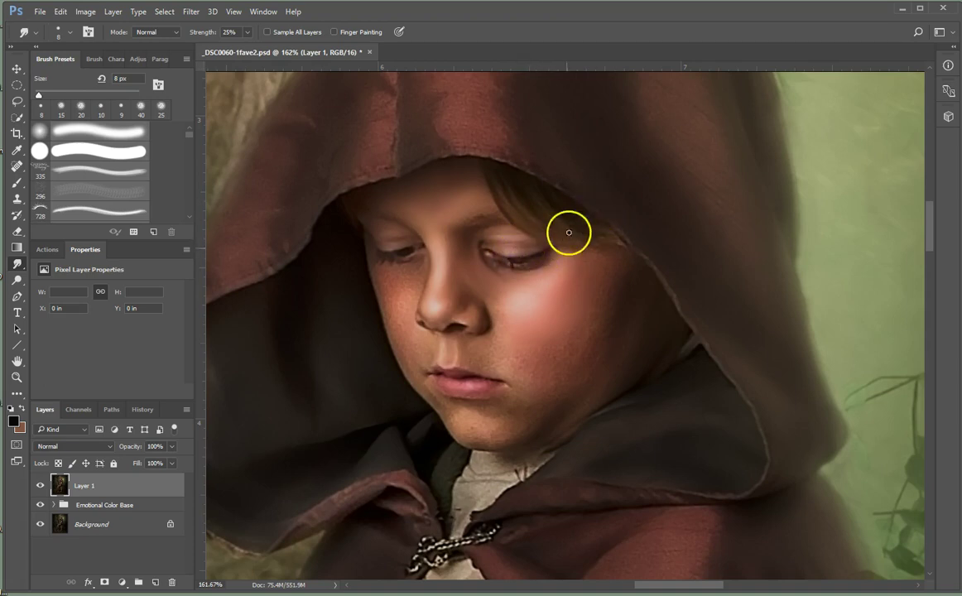
Enlarge the smudge brush to 15 px and smooth the temple below the hair on the lit side.
key(bracketright)
key(bracketright)
key(bracketright)
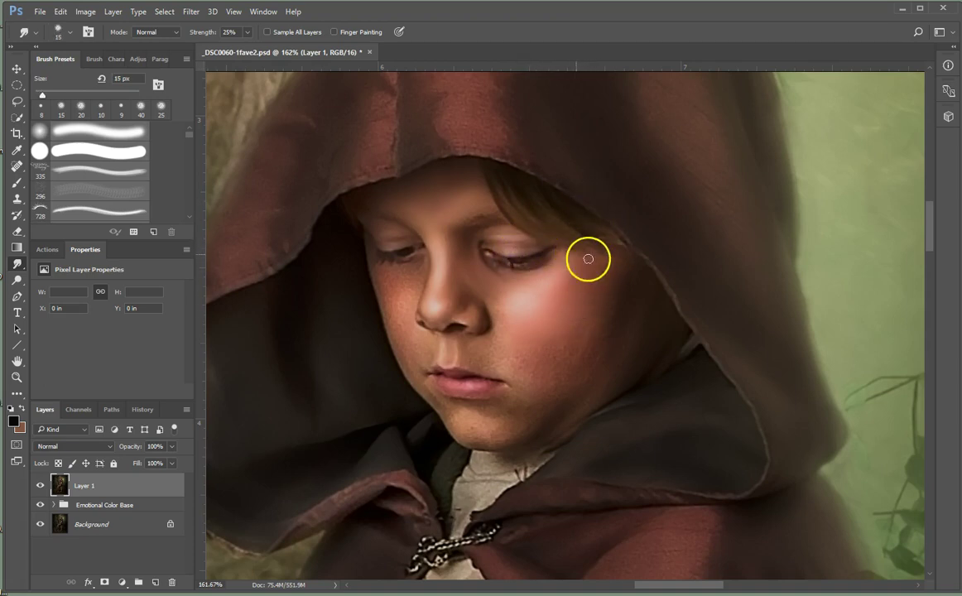
drag(601, 257, 614, 245)
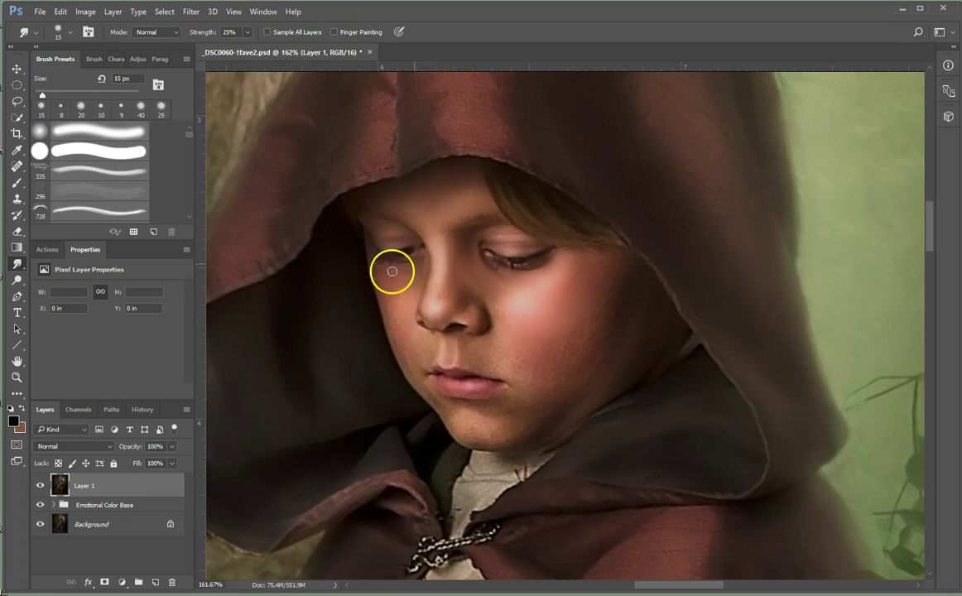
Smooth the shaded cheek, the lit cheek beside the nose and the skin above the lips with a 30 px smudge brush.
key(bracketright)
key(bracketright)
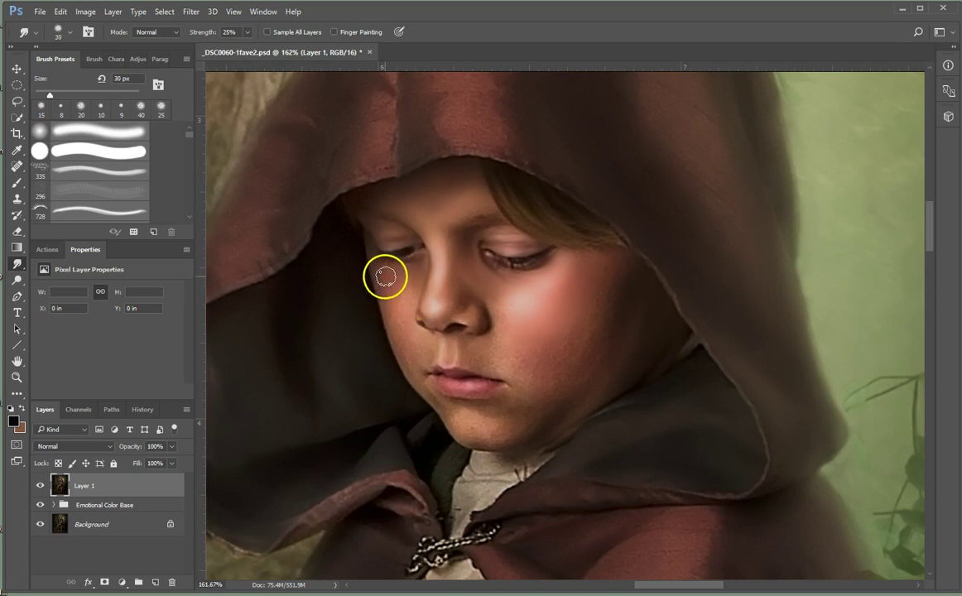
mouse_move(380, 276)
mouse_down()
mouse_move(390, 313)
mouse_move(394, 273)
mouse_move(410, 281)
mouse_move(404, 296)
mouse_move(411, 280)
mouse_move(406, 309)
mouse_move(398, 284)
mouse_move(404, 324)
mouse_move(394, 303)
mouse_move(417, 339)
mouse_move(400, 322)
mouse_move(401, 340)
mouse_move(409, 346)
mouse_move(395, 315)
mouse_move(420, 358)
mouse_up()
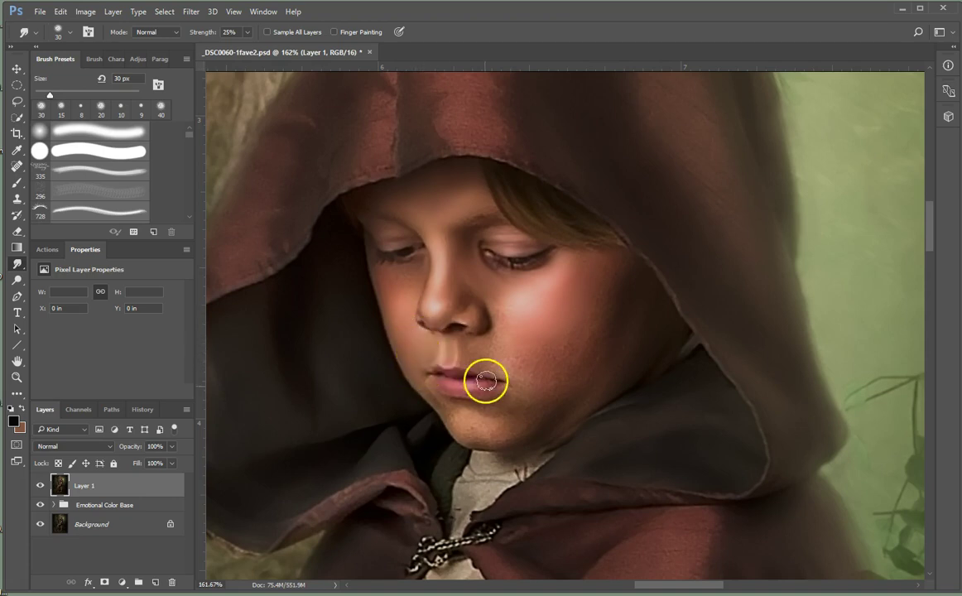
mouse_move(405, 279)
mouse_down()
mouse_move(406, 319)
mouse_move(478, 435)
mouse_move(422, 316)
mouse_move(563, 312)
mouse_move(504, 300)
mouse_up()
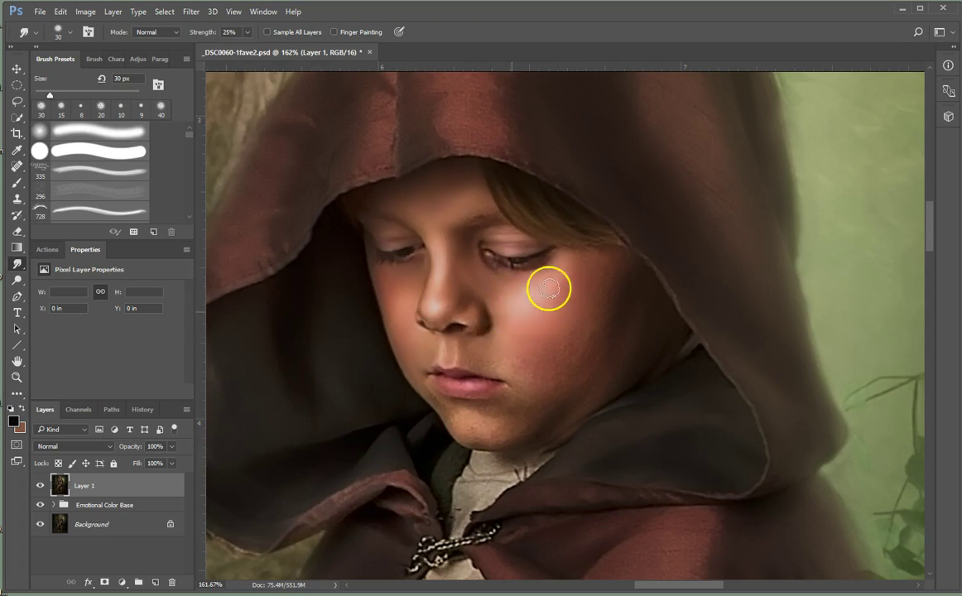
drag(539, 313, 527, 361)
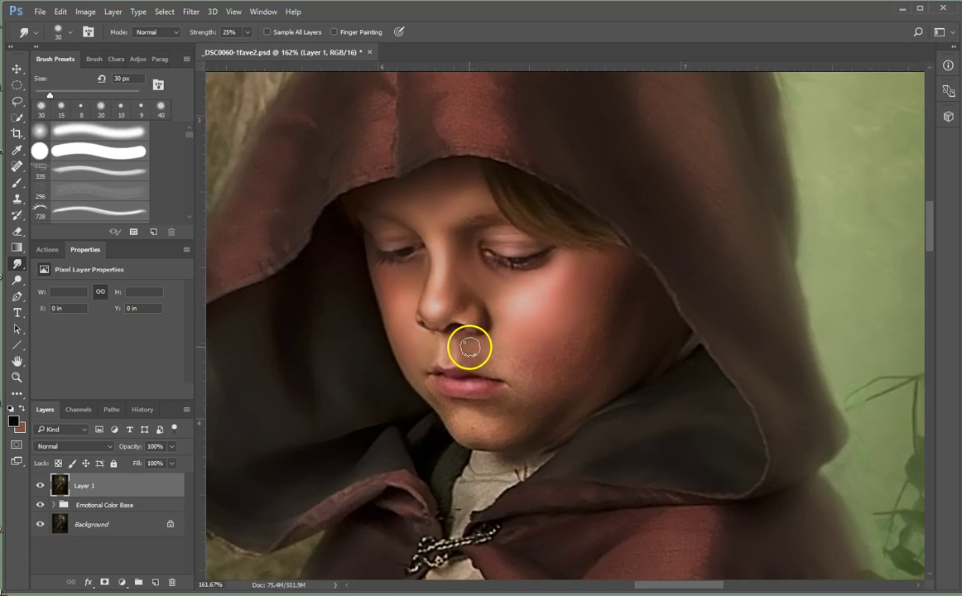
mouse_move(470, 361)
mouse_down()
mouse_move(485, 341)
mouse_move(477, 357)
mouse_move(495, 370)
mouse_move(501, 348)
mouse_up()
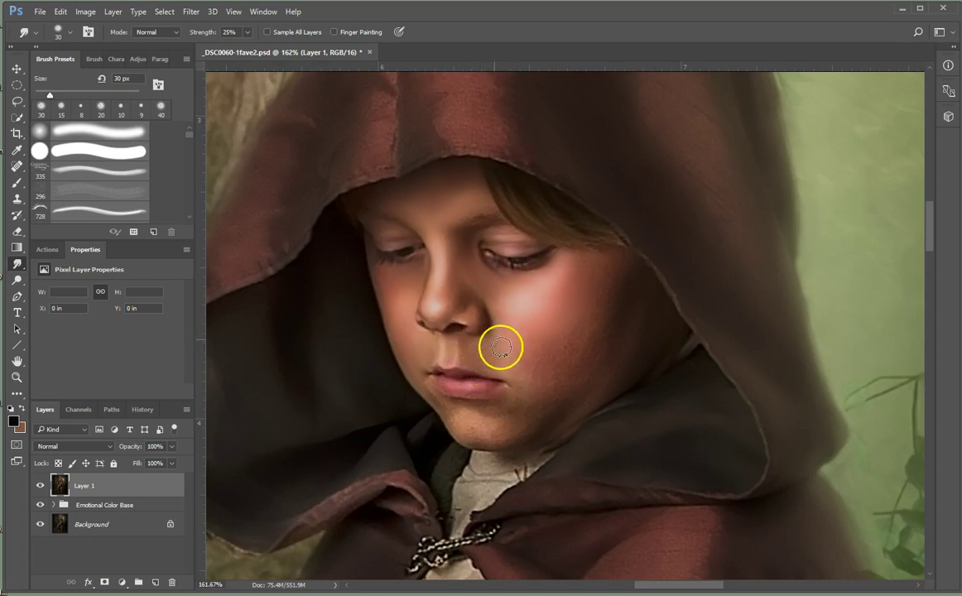
Smooth the lit cheek, jaw and chin with a 50 px smudge brush, reducing it to 25 px for the smaller areas.
key(bracketright)
key(bracketright)
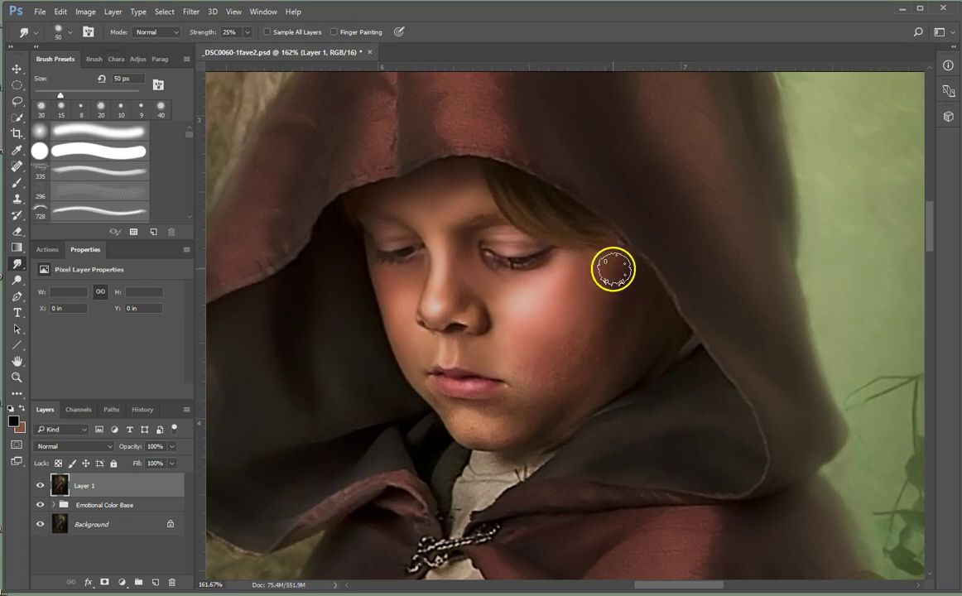
mouse_move(590, 346)
mouse_down()
mouse_move(625, 287)
mouse_move(597, 356)
mouse_move(641, 281)
mouse_move(603, 374)
mouse_move(629, 291)
mouse_move(555, 333)
mouse_move(623, 324)
mouse_move(658, 304)
mouse_move(615, 384)
mouse_move(635, 350)
mouse_move(554, 423)
mouse_move(579, 396)
mouse_move(542, 429)
mouse_move(615, 329)
mouse_move(582, 353)
mouse_move(577, 316)
mouse_move(525, 352)
mouse_move(579, 337)
mouse_move(513, 357)
mouse_move(568, 349)
mouse_move(529, 375)
mouse_move(512, 367)
mouse_move(567, 375)
mouse_move(526, 375)
mouse_move(548, 388)
mouse_move(536, 383)
mouse_move(523, 413)
mouse_move(470, 432)
mouse_move(465, 419)
mouse_move(465, 437)
mouse_move(478, 438)
mouse_move(465, 415)
mouse_move(465, 431)
mouse_move(488, 419)
mouse_move(481, 423)
mouse_move(494, 432)
mouse_move(510, 426)
mouse_move(491, 432)
mouse_move(501, 417)
mouse_move(483, 412)
mouse_move(516, 407)
mouse_move(457, 414)
mouse_move(423, 388)
mouse_move(453, 423)
mouse_move(433, 386)
mouse_move(440, 402)
mouse_move(509, 412)
mouse_move(517, 401)
mouse_move(509, 423)
mouse_move(539, 420)
mouse_move(547, 402)
mouse_move(563, 398)
mouse_move(461, 458)
mouse_up()
key(bracketleft)
key(bracketleft)
key(bracketleft)
key(bracketleft)
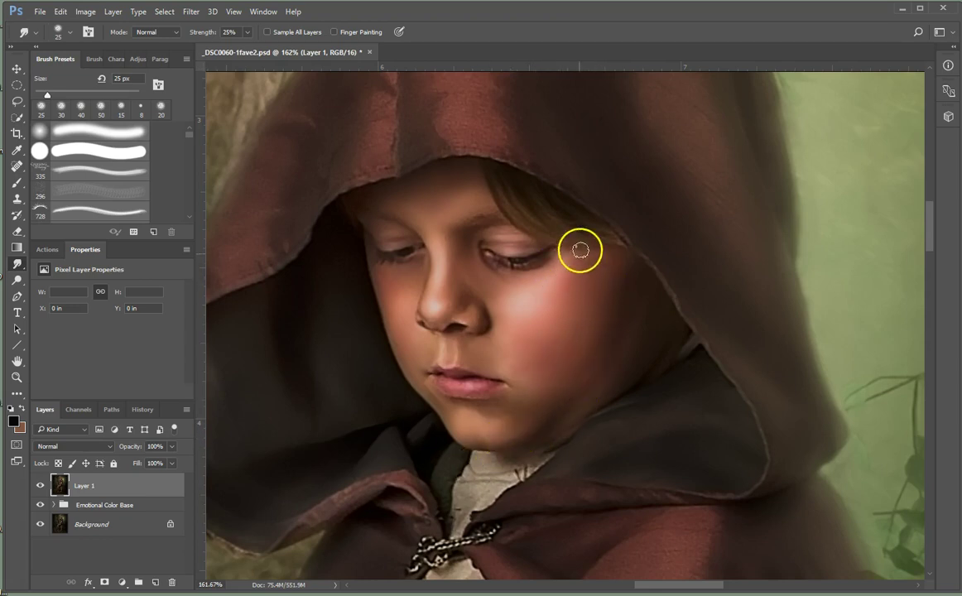
Refine the fine transitions around the nose and eyes, reducing the smudge brush to 8 px.
key(ctrl+minus)
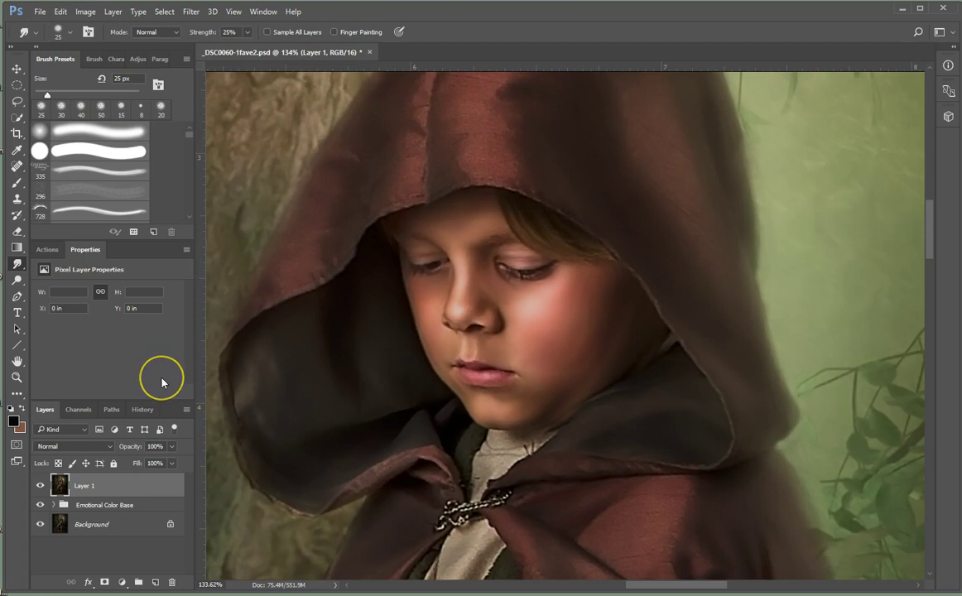
key(ctrl+plus)
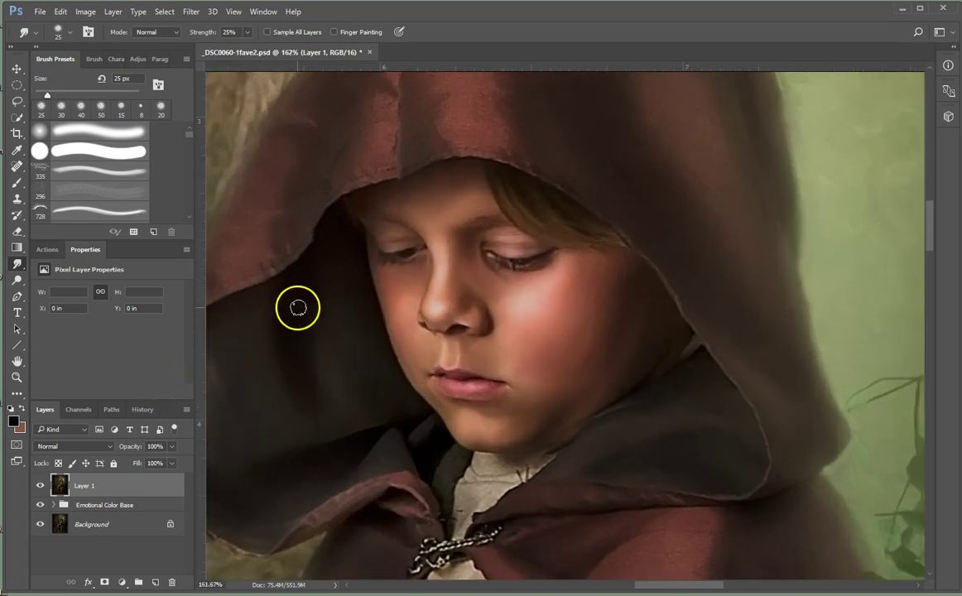
scroll(498, 324, up, 5)
drag(514, 325, 540, 327)
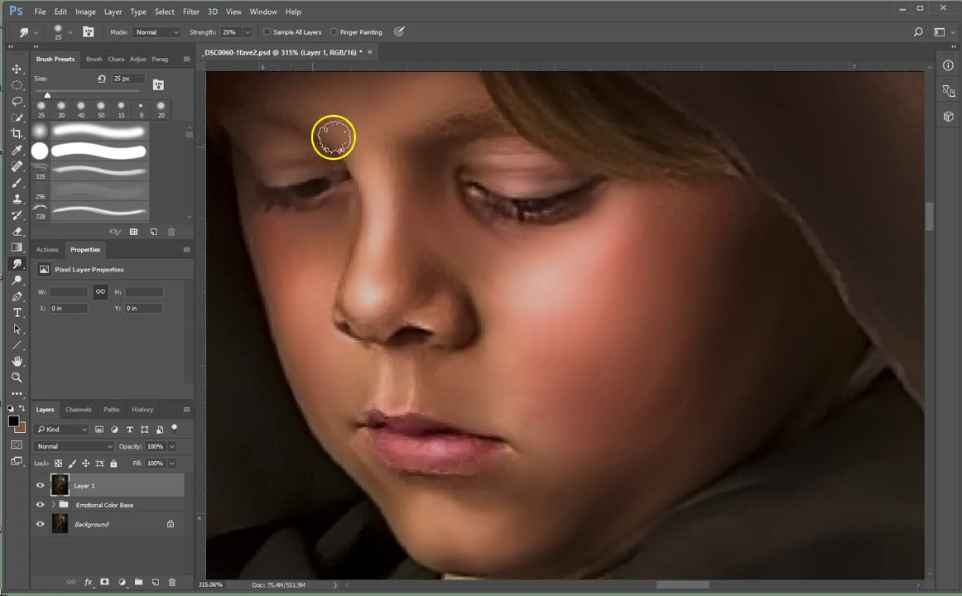
key(bracketleft)
key(bracketleft)
key(bracketleft)
key(bracketleft)
key(bracketleft)
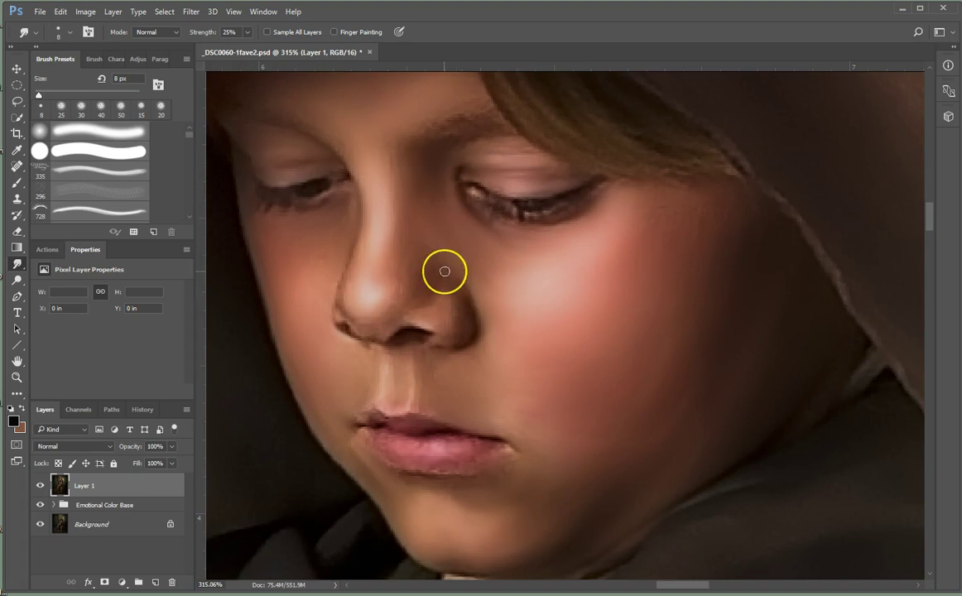
Set the smudge brush to 25 px and smooth the temple and outer edge of the lit cheek.
key(bracketright)
key(bracketright)
key(bracketright)
key(bracketright)
key(bracketright)
mouse_move(683, 223)
mouse_down()
mouse_move(716, 203)
mouse_move(729, 215)
mouse_move(664, 211)
mouse_move(646, 234)
mouse_move(757, 226)
mouse_move(684, 282)
mouse_move(499, 342)
mouse_move(728, 196)
mouse_move(639, 364)
mouse_move(721, 258)
mouse_move(678, 206)
mouse_up()
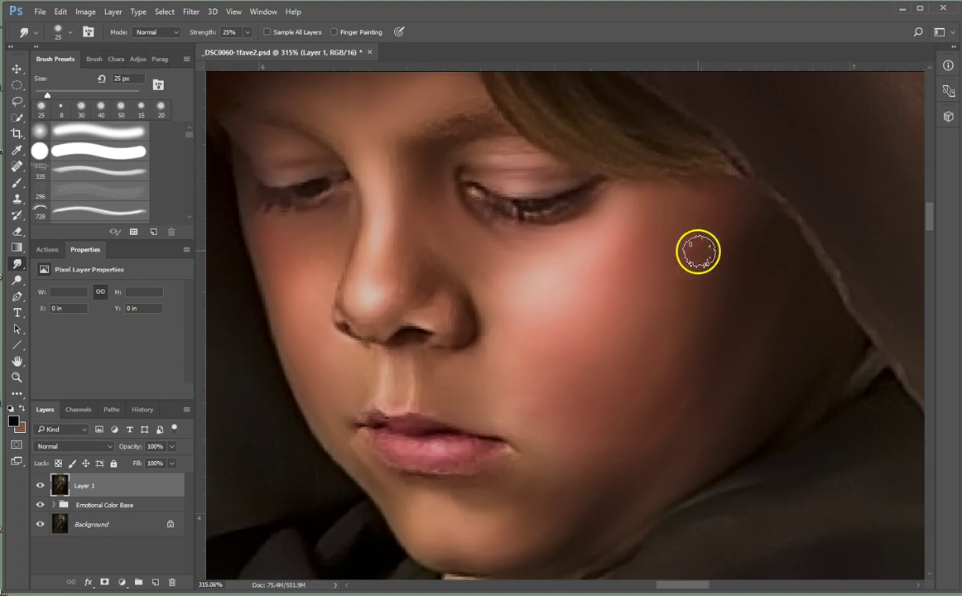
scroll(695, 249, down, 3)
mouse_move(667, 299)
mouse_down()
mouse_move(686, 345)
mouse_move(664, 348)
mouse_move(750, 277)
mouse_up()
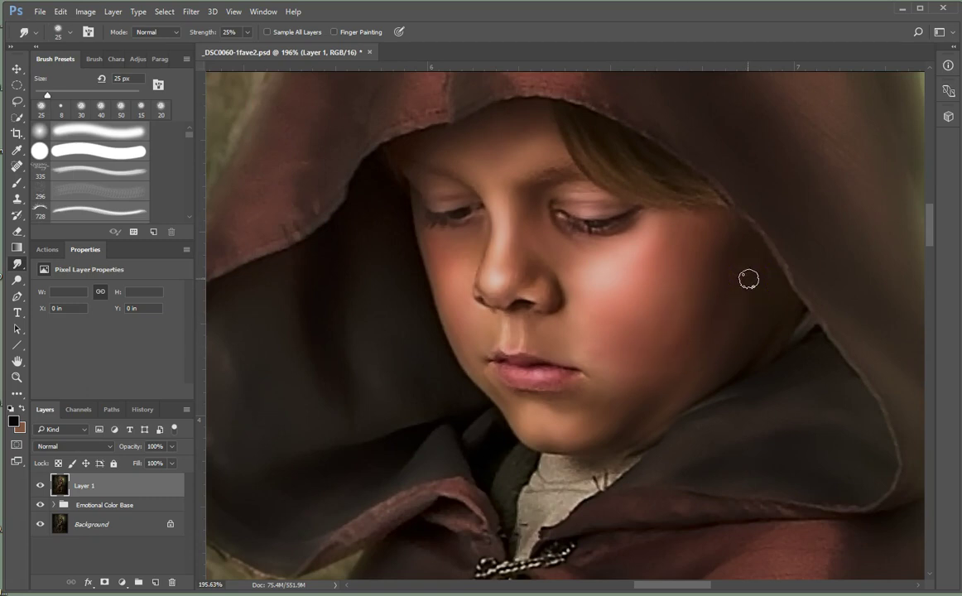
Enlarge the smudge brush to 60 px and blend the lower lit cheek out into the hood's shadow.
key(])
key(])
key(])
key(])
key(])
key(])
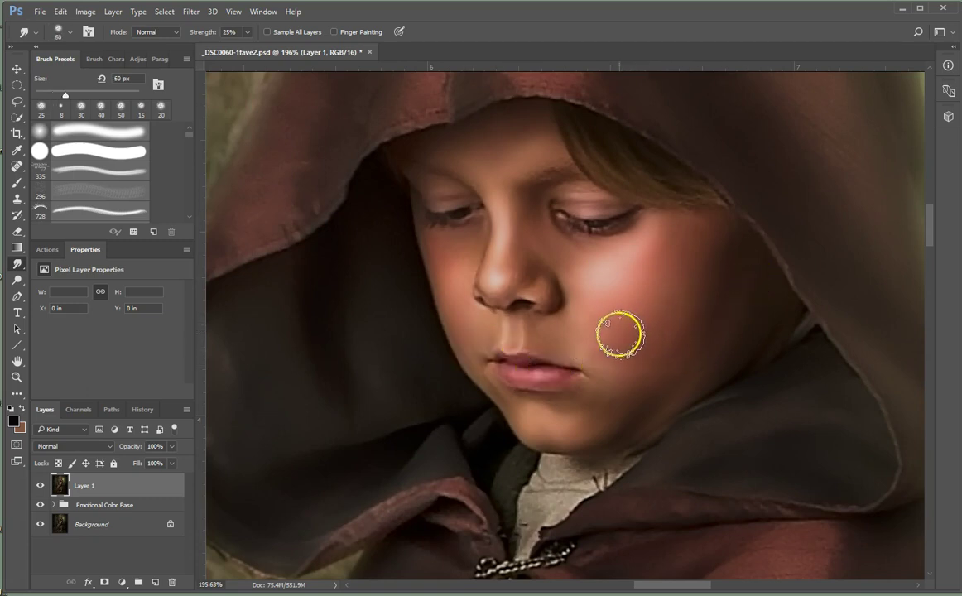
mouse_move(645, 355)
mouse_down()
mouse_move(669, 335)
mouse_move(665, 266)
mouse_move(704, 238)
mouse_move(691, 297)
mouse_move(663, 351)
mouse_move(622, 350)
mouse_move(593, 303)
mouse_move(637, 349)
mouse_move(720, 350)
mouse_move(663, 378)
mouse_move(647, 407)
mouse_move(612, 388)
mouse_move(580, 420)
mouse_move(636, 333)
mouse_move(527, 461)
mouse_move(530, 431)
mouse_move(554, 443)
mouse_move(456, 320)
mouse_move(462, 341)
mouse_move(438, 292)
mouse_move(458, 252)
mouse_move(499, 358)
mouse_move(597, 345)
mouse_move(620, 420)
mouse_move(690, 380)
mouse_move(741, 276)
mouse_move(673, 378)
mouse_move(764, 312)
mouse_up()
Reduce the smudge brush to 25 px and smooth the underside of the jaw and the cheek beside the nose.
key(bracketleft)
key(bracketleft)
key(bracketleft)
key(bracketleft)
key(bracketleft)
drag(609, 435, 627, 405)
drag(603, 322, 567, 263)
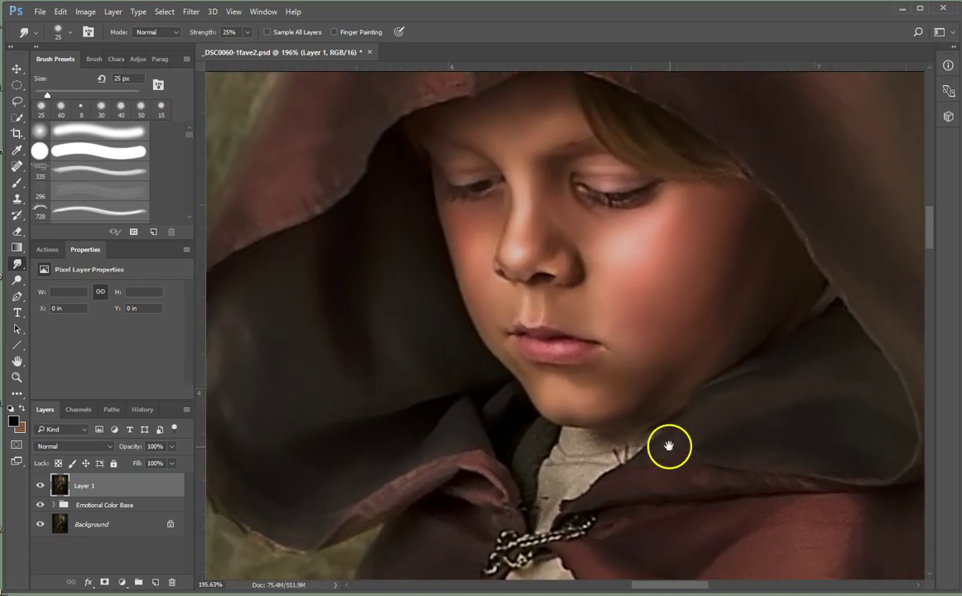
Examine the smoothed face within the whole hooded figure at several magnifications.
drag(668, 447, 671, 432)
scroll(663, 414, down, 6)
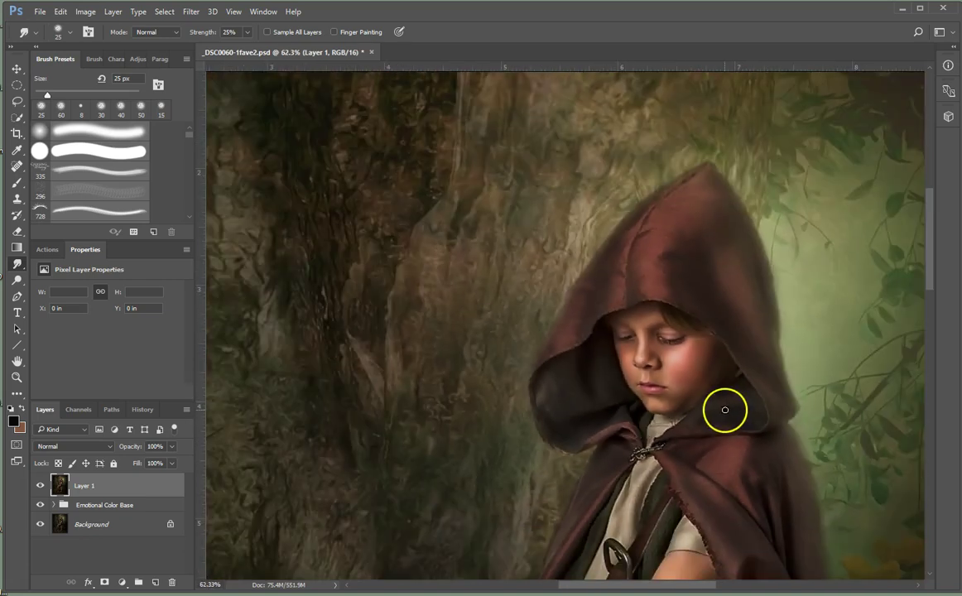
scroll(744, 402, up, 4)
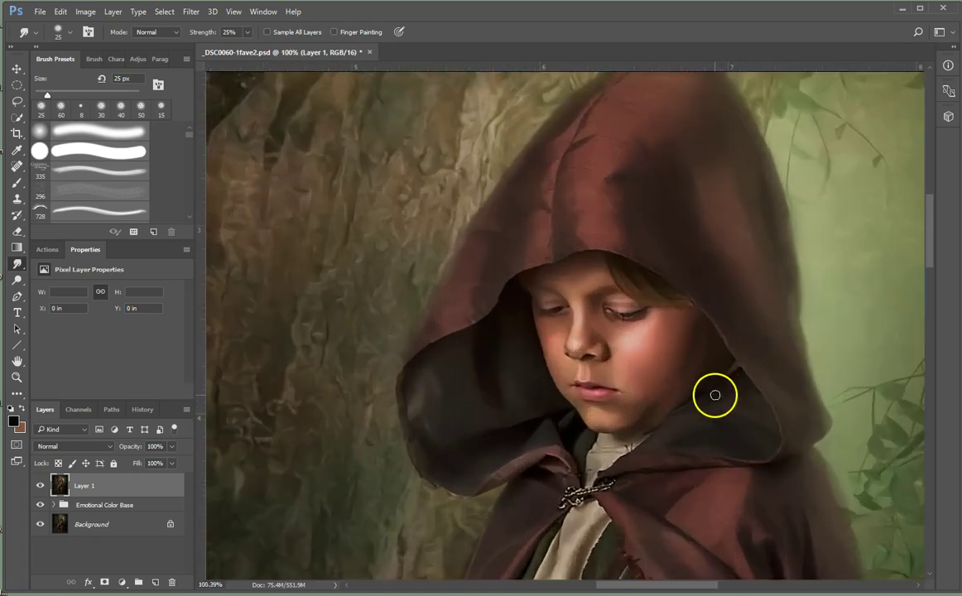
click(41, 412)
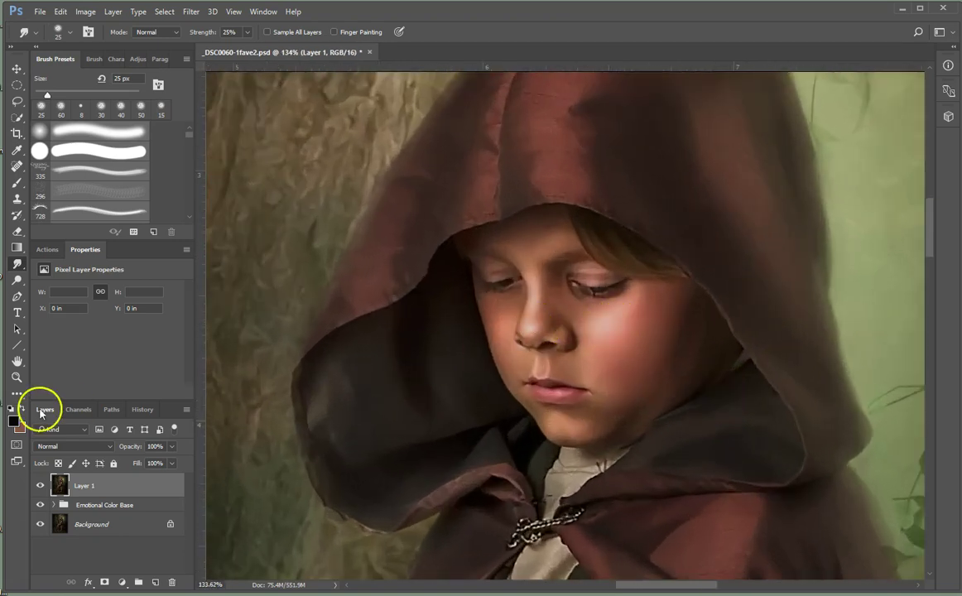
drag(629, 372, 677, 377)
scroll(677, 377, down, 3)
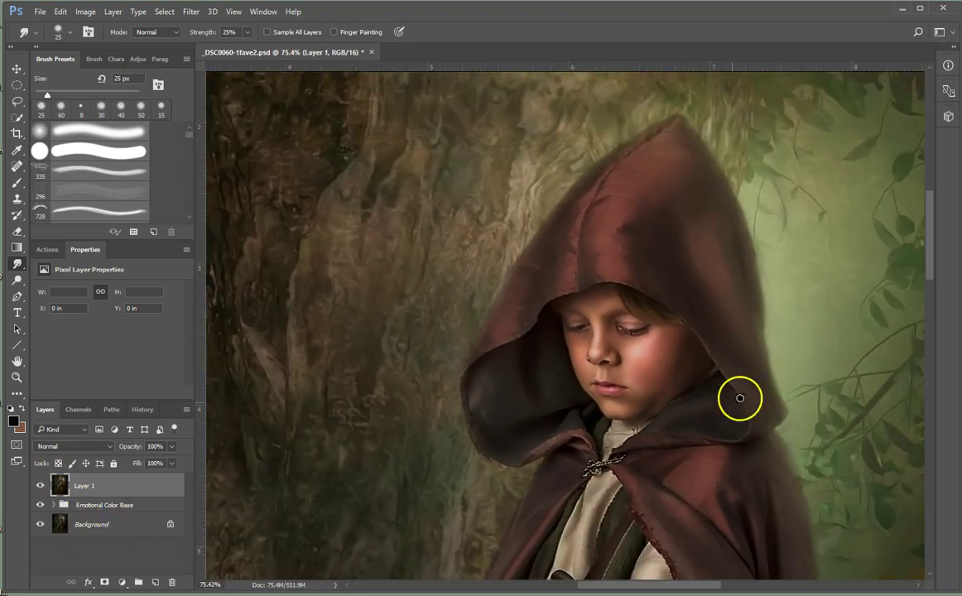
scroll(659, 378, up, 3)
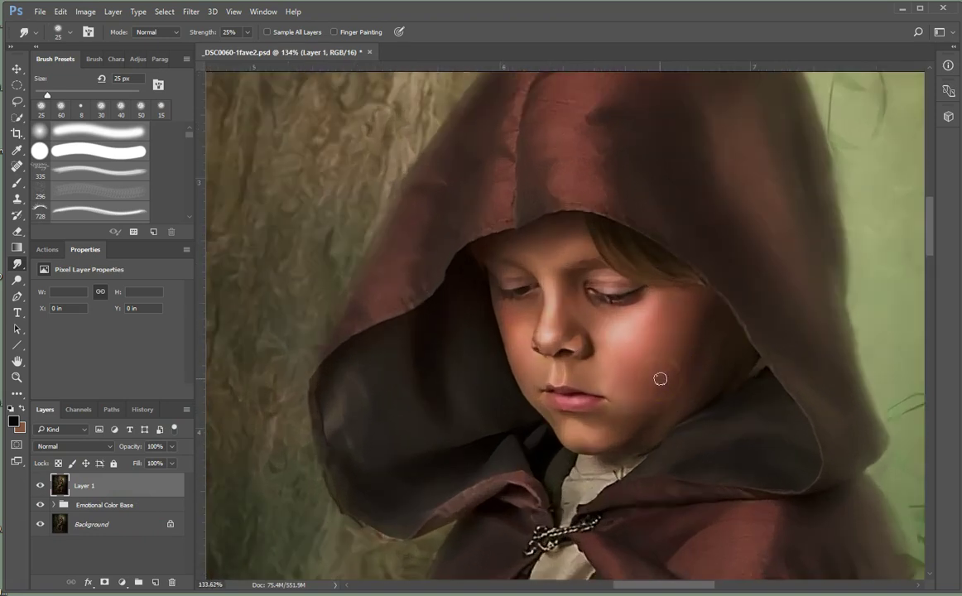
scroll(680, 382, down, 2)
drag(695, 434, 672, 341)
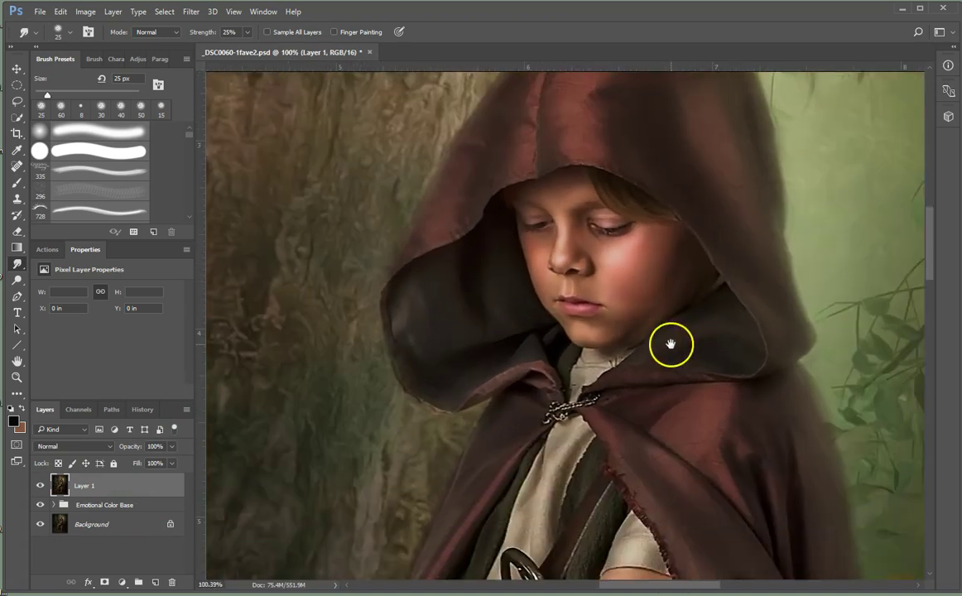
Enlarge the smudge brush to 90 px and smooth the skin of the upper arm below the sleeve.
mouse_move(711, 423)
mouse_down()
mouse_move(648, 260)
mouse_move(716, 247)
mouse_up()
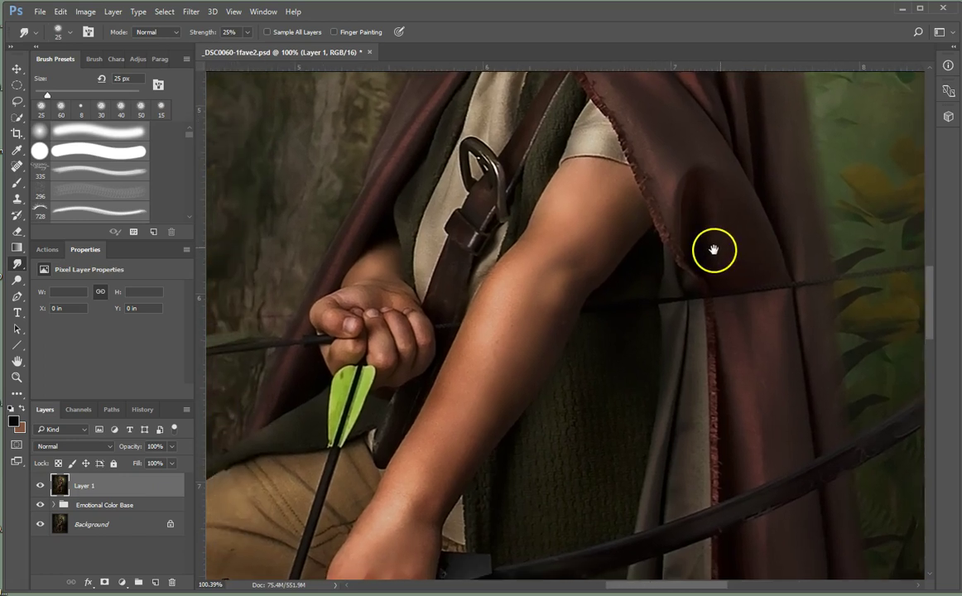
drag(556, 354, 610, 354)
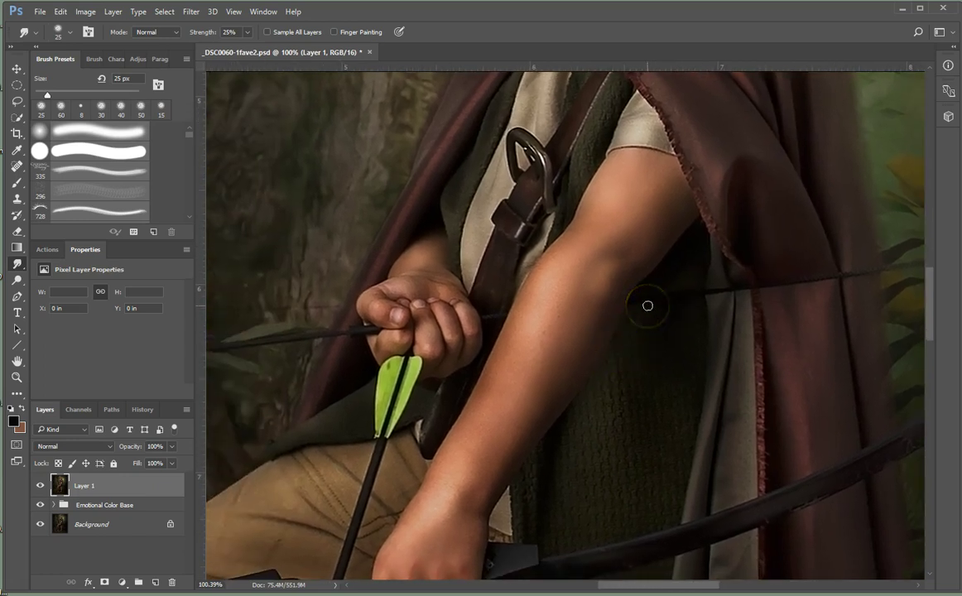
key(bracketright)
key(bracketright)
key(bracketright)
key(bracketright)
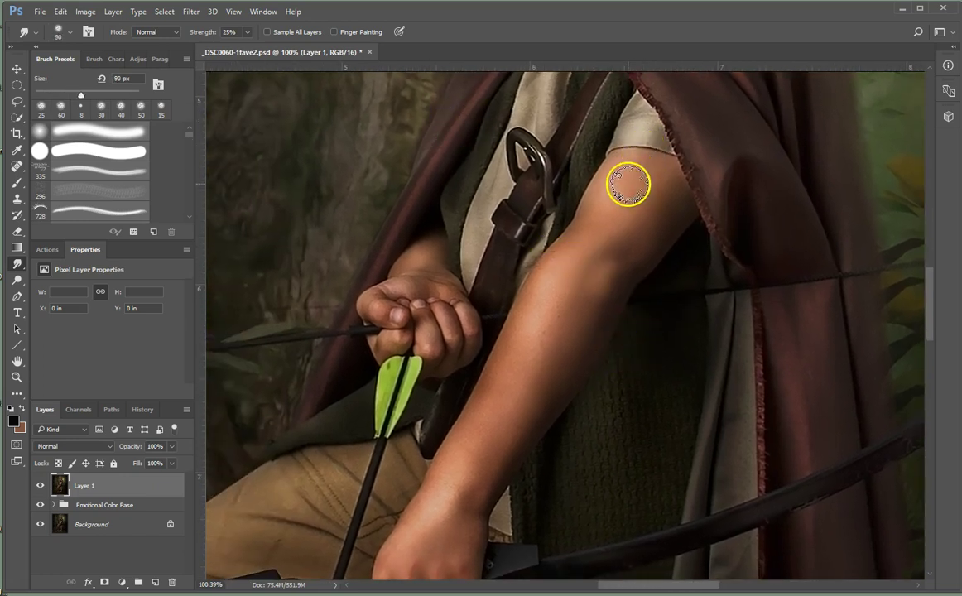
mouse_move(632, 174)
mouse_down()
mouse_move(451, 490)
mouse_move(570, 282)
mouse_move(534, 307)
mouse_move(566, 336)
mouse_move(547, 330)
mouse_move(556, 346)
mouse_move(521, 326)
mouse_move(596, 189)
mouse_move(477, 428)
mouse_move(628, 162)
mouse_move(604, 209)
mouse_move(616, 177)
mouse_move(606, 196)
mouse_move(639, 188)
mouse_move(608, 220)
mouse_move(664, 178)
mouse_move(640, 210)
mouse_move(666, 204)
mouse_move(644, 246)
mouse_move(659, 232)
mouse_move(614, 203)
mouse_move(618, 177)
mouse_move(601, 205)
mouse_up()
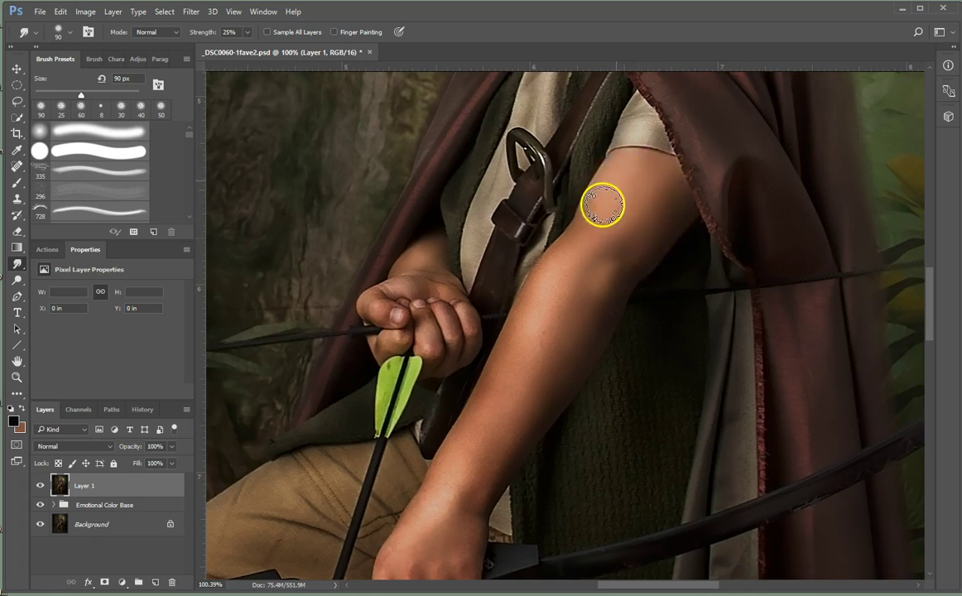
Blend the upper arm beside the cloak with a 60 px smudge brush and smooth the forearm at 80 px.
key(bracketleft)
key(bracketleft)
key(bracketleft)
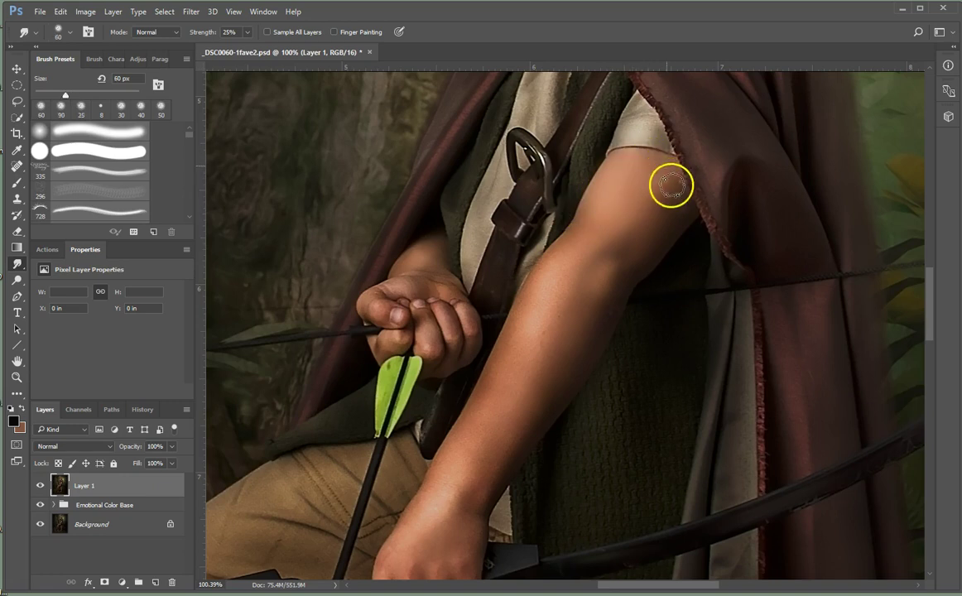
key(bracketright)
key(bracketright)
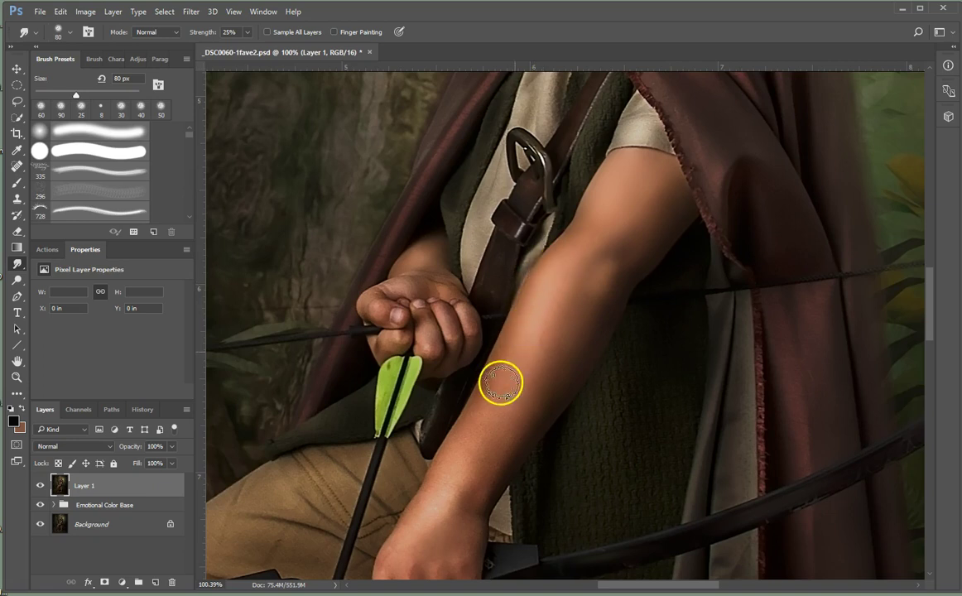
mouse_move(451, 469)
mouse_down()
mouse_move(547, 308)
mouse_move(559, 308)
mouse_move(531, 378)
mouse_move(542, 367)
mouse_move(480, 471)
mouse_move(500, 454)
mouse_move(576, 321)
mouse_move(549, 381)
mouse_move(569, 371)
mouse_move(605, 312)
mouse_move(564, 379)
mouse_move(566, 313)
mouse_move(541, 283)
mouse_move(524, 336)
mouse_move(549, 431)
mouse_move(574, 375)
mouse_move(552, 394)
mouse_move(637, 252)
mouse_up()
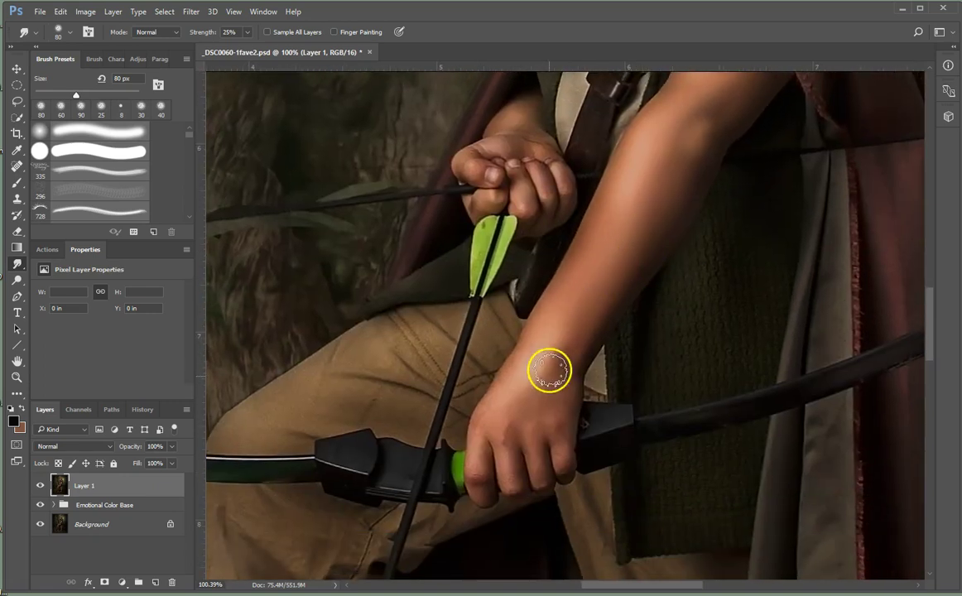
Reduce the smudge brush to 60 px and smooth the wrist and back of the hand holding the bow.
key(bracketleft)
key(bracketleft)
mouse_move(573, 380)
mouse_down()
mouse_move(548, 373)
mouse_move(551, 361)
mouse_move(563, 370)
mouse_move(574, 356)
mouse_move(564, 387)
mouse_up()
Reduce the smudge brush to 30 px and smooth the knuckles and fingers of the hand gripping the bow.
key(bracketleft)
key(bracketleft)
key(bracketleft)
key(bracketleft)
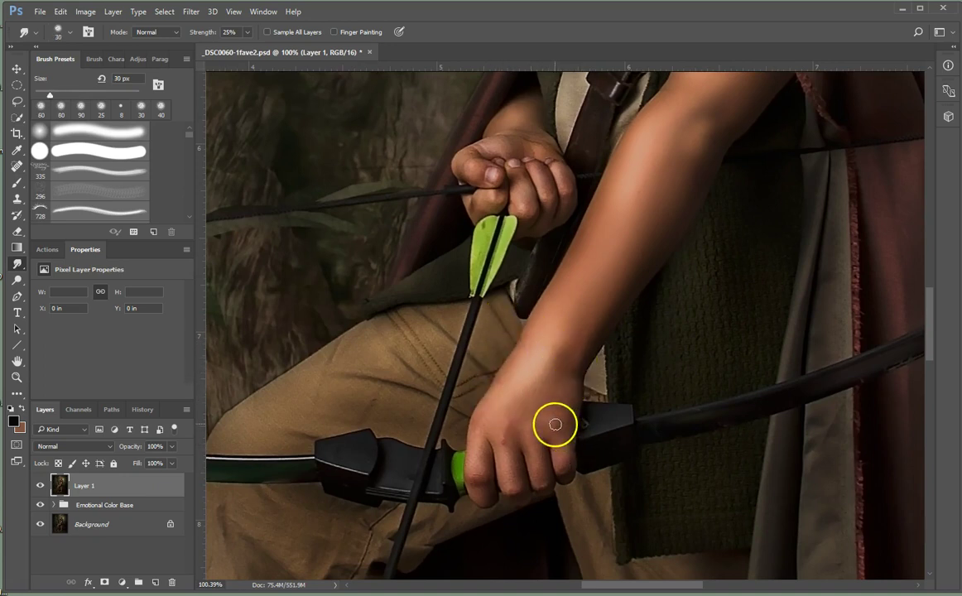
drag(555, 427, 536, 424)
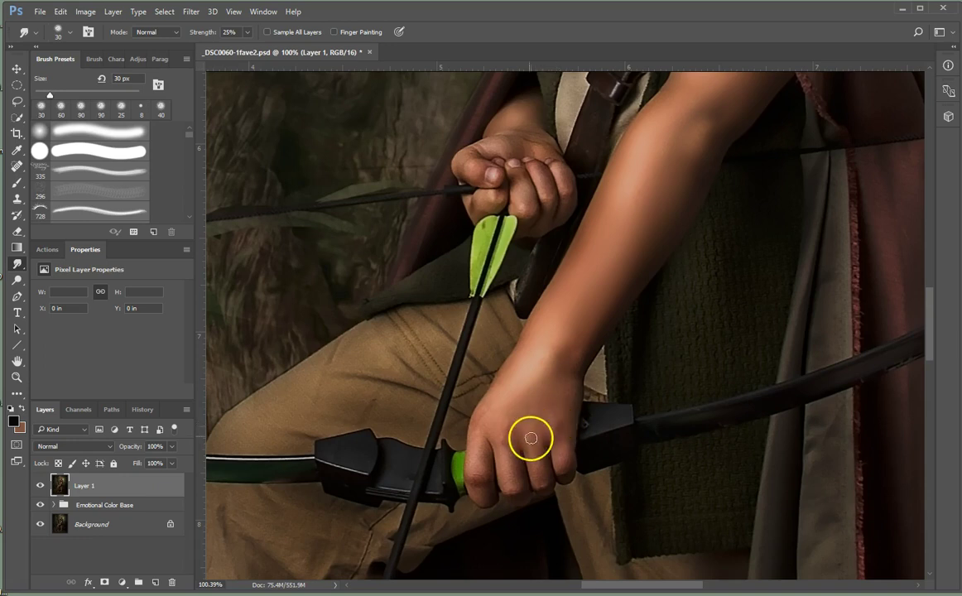
drag(476, 436, 478, 448)
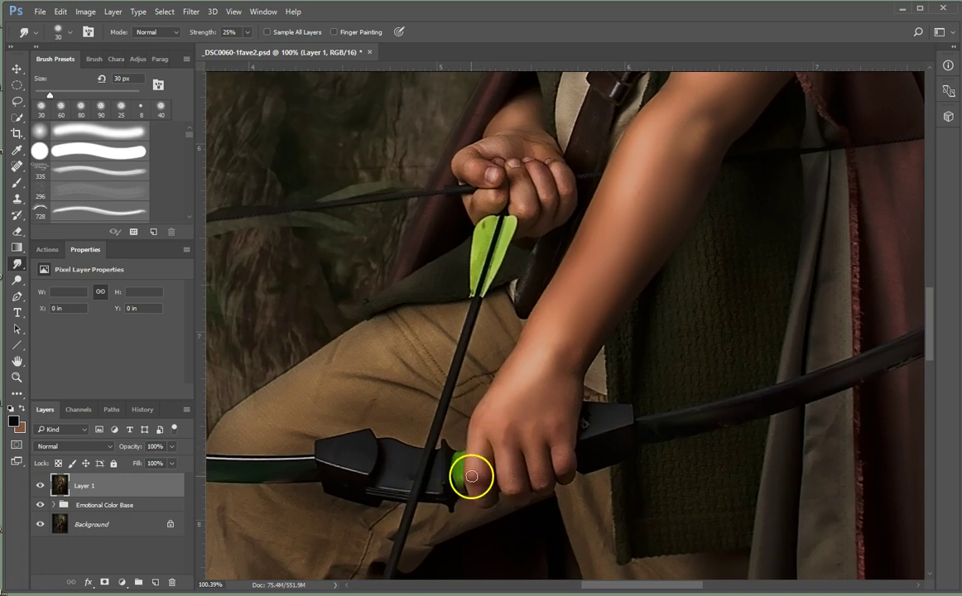
mouse_move(471, 478)
mouse_down()
mouse_move(483, 513)
mouse_move(473, 491)
mouse_move(477, 500)
mouse_move(483, 488)
mouse_move(514, 489)
mouse_move(498, 450)
mouse_move(514, 482)
mouse_move(532, 451)
mouse_up()
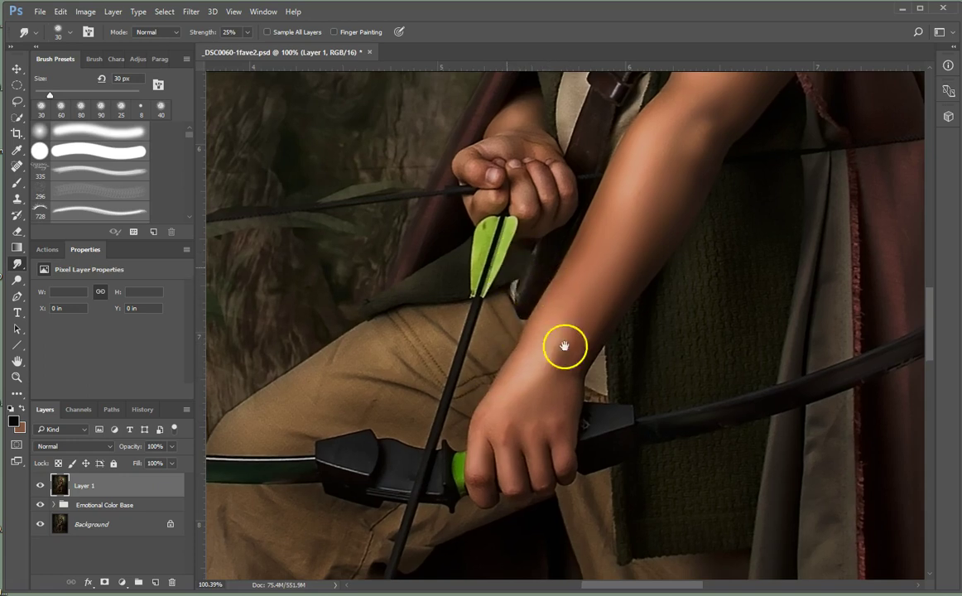
Smooth the fingers, thumb and back of the hand drawing the bowstring with 25 px and 30 px smudge brushes.
drag(562, 346, 667, 514)
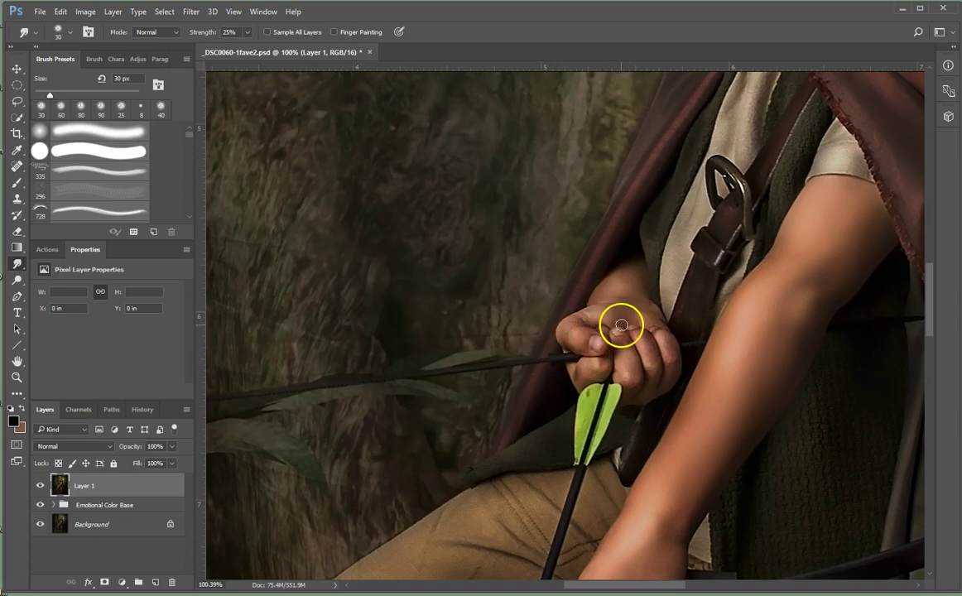
scroll(621, 327, up, 3)
key(bracketleft)
key(bracketleft)
key(bracketleft)
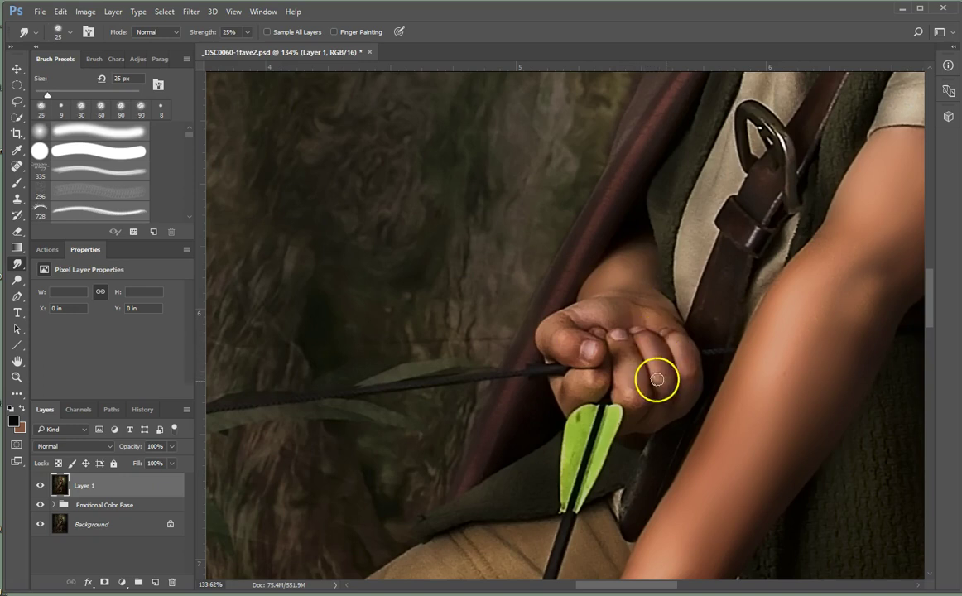
mouse_move(685, 363)
mouse_down()
mouse_move(645, 336)
mouse_move(642, 345)
mouse_move(622, 329)
mouse_move(673, 334)
mouse_move(652, 405)
mouse_move(629, 384)
mouse_move(626, 353)
mouse_move(641, 387)
mouse_move(619, 359)
mouse_move(622, 385)
mouse_move(638, 399)
mouse_move(623, 393)
mouse_move(639, 415)
mouse_move(633, 408)
mouse_move(669, 390)
mouse_move(663, 385)
mouse_move(669, 400)
mouse_move(684, 379)
mouse_move(686, 395)
mouse_move(695, 392)
mouse_move(686, 401)
mouse_move(653, 416)
mouse_move(625, 403)
mouse_move(636, 403)
mouse_move(598, 365)
mouse_move(609, 382)
mouse_move(577, 379)
mouse_move(598, 378)
mouse_move(563, 401)
mouse_up()
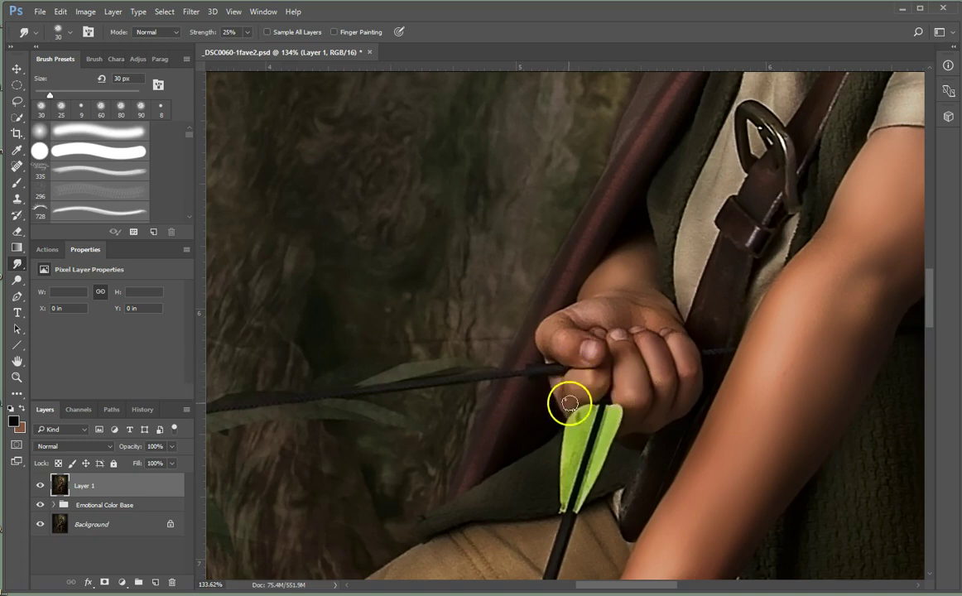
mouse_move(563, 351)
mouse_down()
mouse_move(578, 342)
mouse_move(569, 350)
mouse_move(545, 335)
mouse_move(594, 323)
mouse_up()
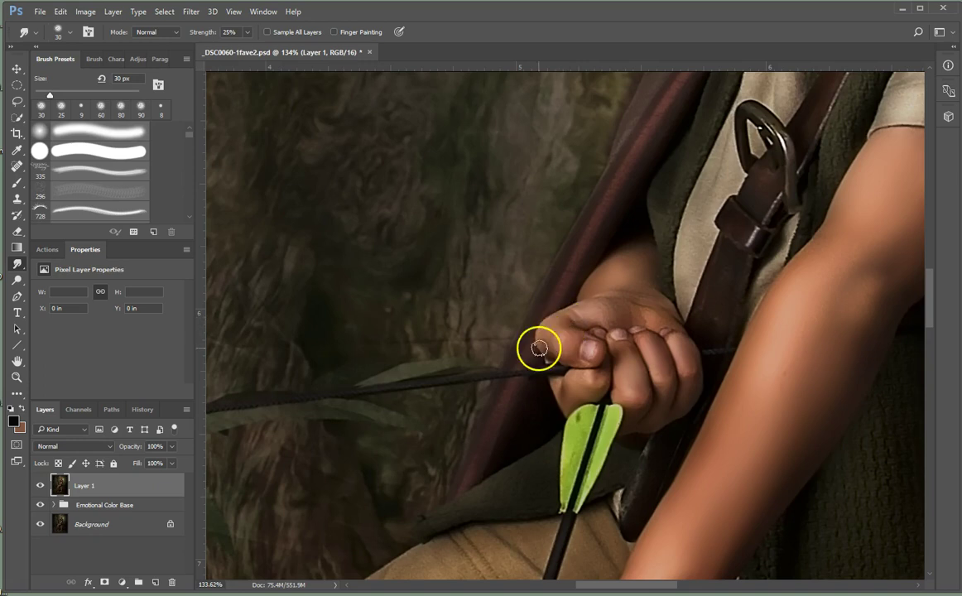
mouse_move(586, 307)
mouse_down()
mouse_move(611, 304)
mouse_move(616, 321)
mouse_move(619, 305)
mouse_move(648, 316)
mouse_up()
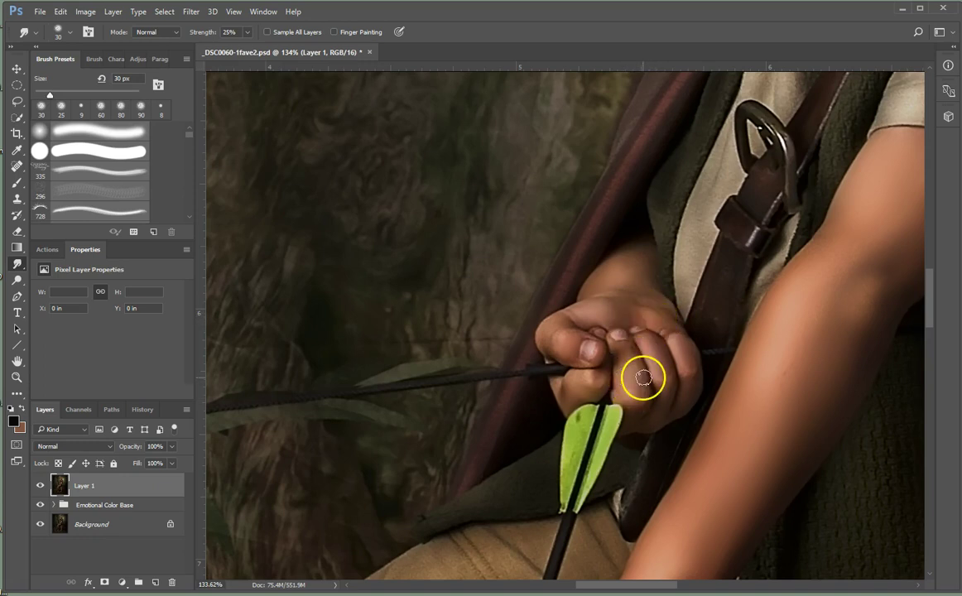
Reduce the smudge brush to 20 px and smooth the toes of the foot resting on the stump.
scroll(678, 425, down, 2)
drag(629, 477, 640, 207)
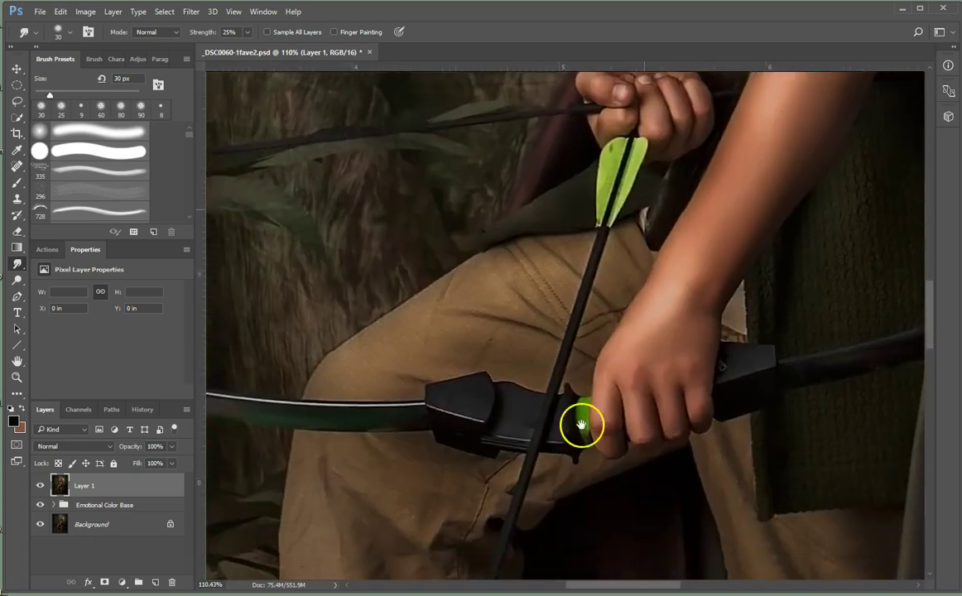
drag(582, 425, 603, 215)
scroll(586, 340, down, 5)
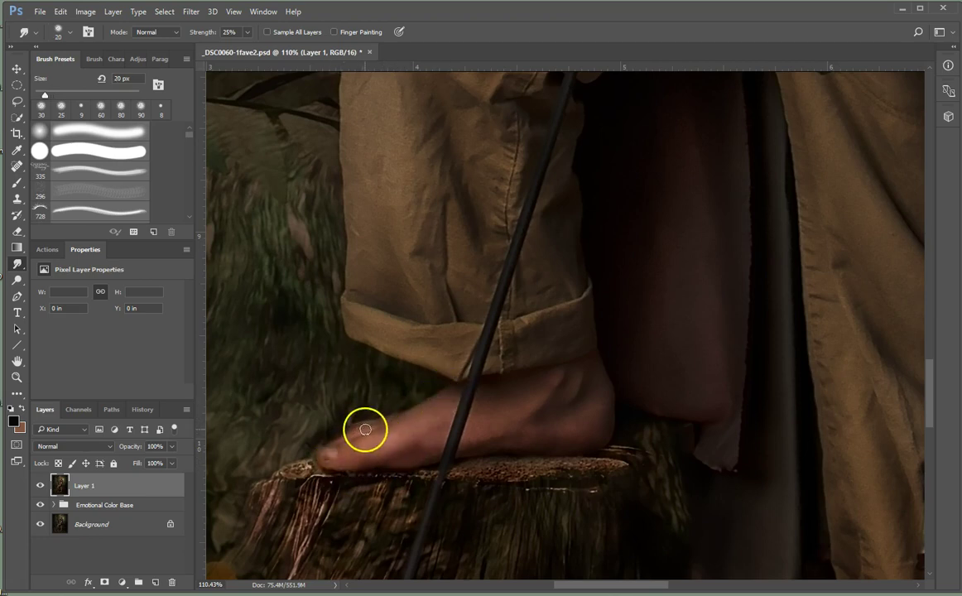
drag(339, 442, 365, 427)
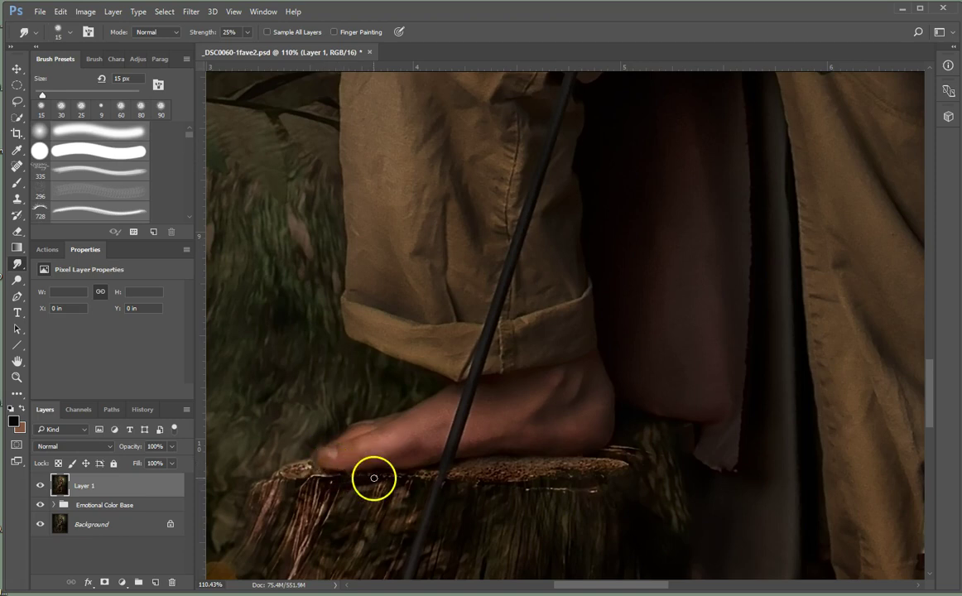
Enlarge the smudge brush to 45 px and smooth the ankle, heel and side of the foot on the stump.
key(bracketright)
key(bracketright)
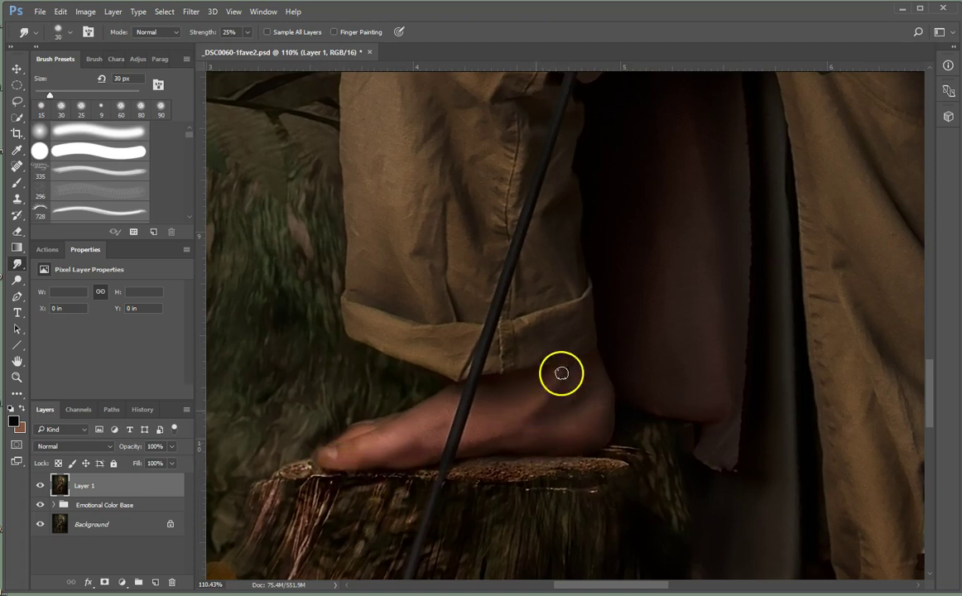
key(bracketright)
key(bracketright)
key(bracketright)
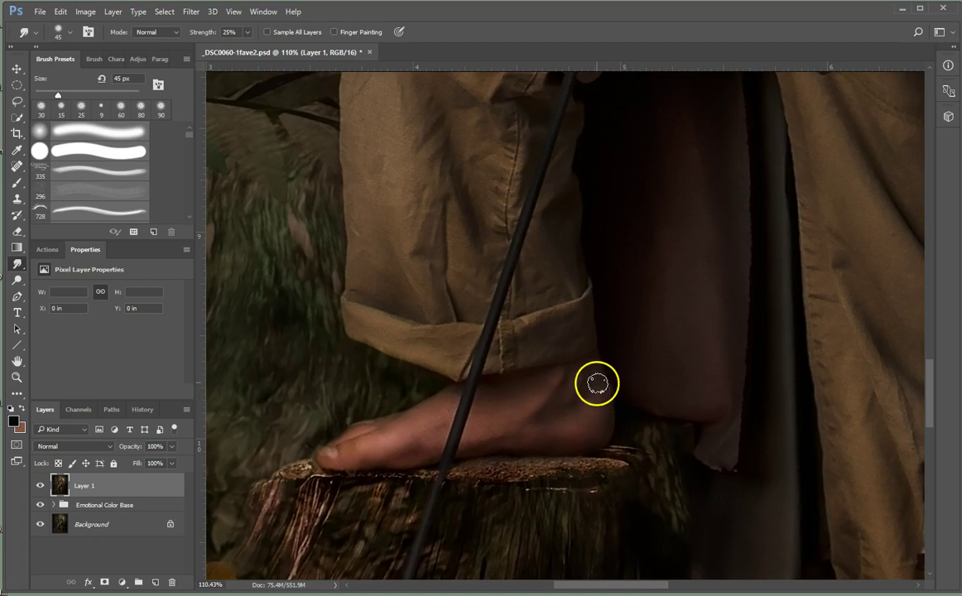
mouse_move(590, 420)
mouse_down()
mouse_move(471, 443)
mouse_move(522, 397)
mouse_move(482, 422)
mouse_move(519, 383)
mouse_move(428, 443)
mouse_move(420, 439)
mouse_move(437, 428)
mouse_move(410, 456)
mouse_up()
Smooth the top of the foot in the grass with 20 px and 35 px smudge brushes and its toes at 20 px.
mouse_move(791, 503)
mouse_down()
mouse_move(679, 464)
mouse_move(670, 562)
mouse_move(657, 307)
mouse_move(661, 316)
mouse_up()
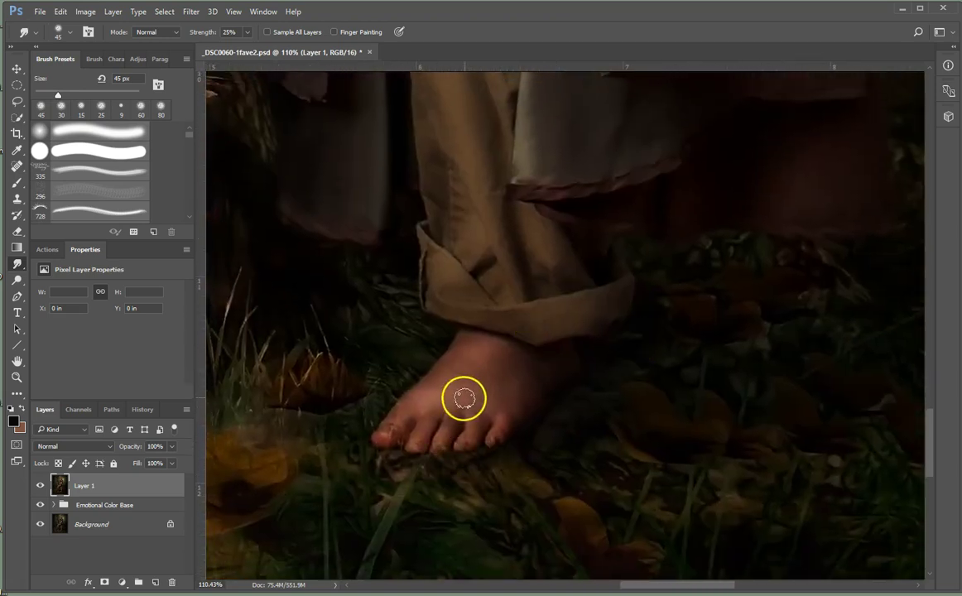
key(bracketleft)
key(bracketleft)
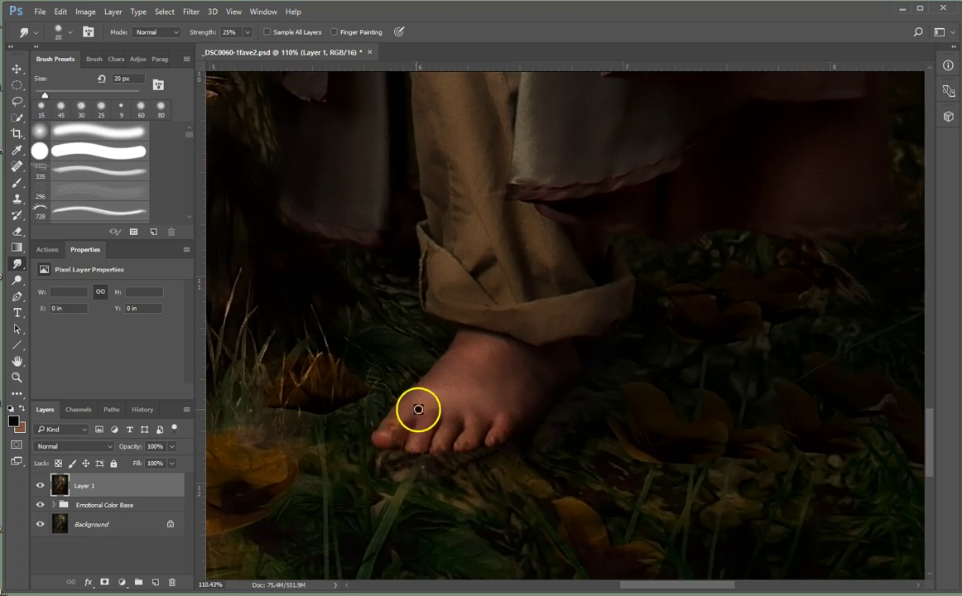
mouse_move(427, 394)
mouse_down()
mouse_move(459, 344)
mouse_move(418, 391)
mouse_move(450, 361)
mouse_move(432, 402)
mouse_move(494, 355)
mouse_up()
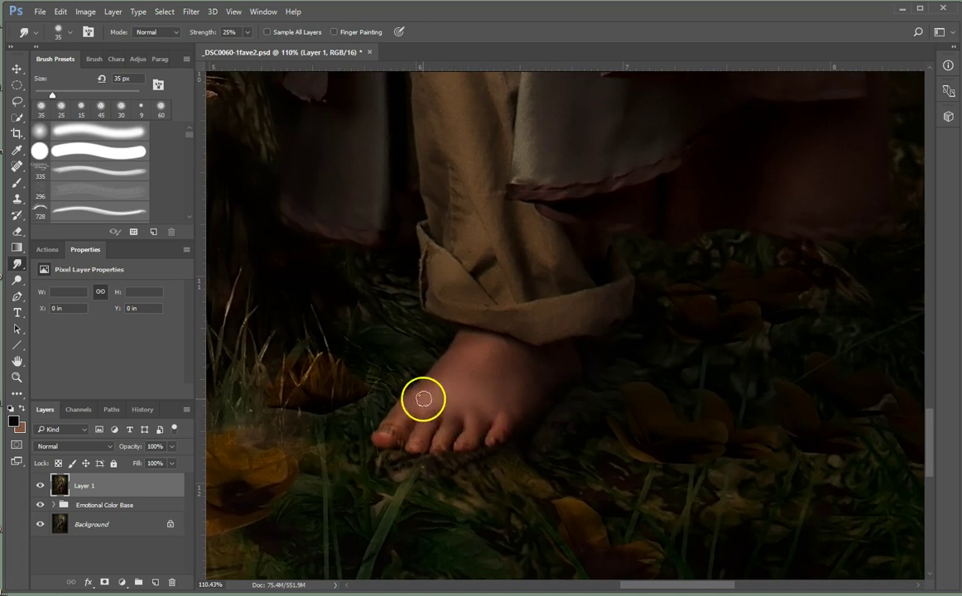
key(bracketleft)
key(bracketleft)
key(bracketleft)
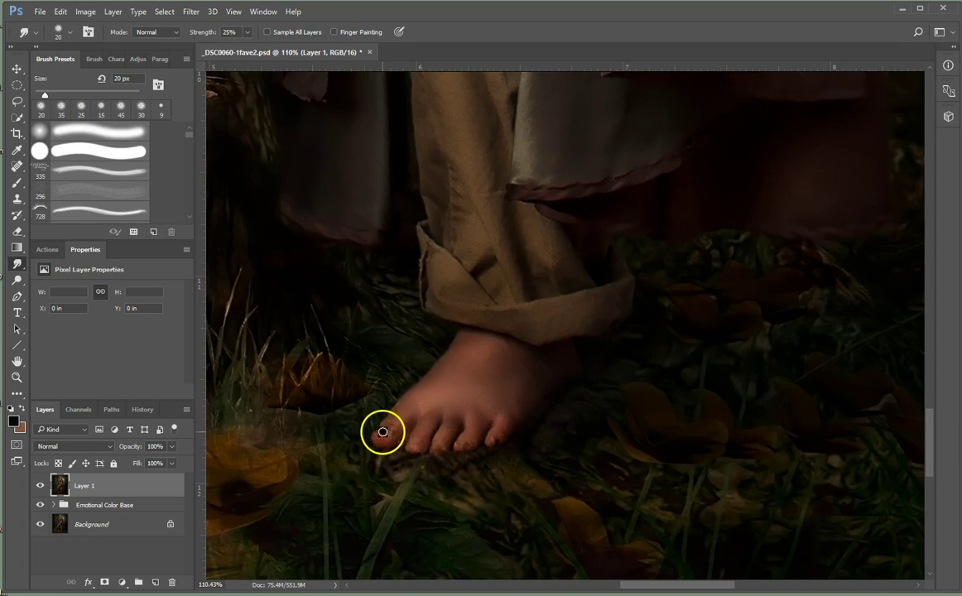
Review the smoothed skin and compare the arm and hands with Layer 1 hidden and shown.
scroll(392, 435, down, 4)
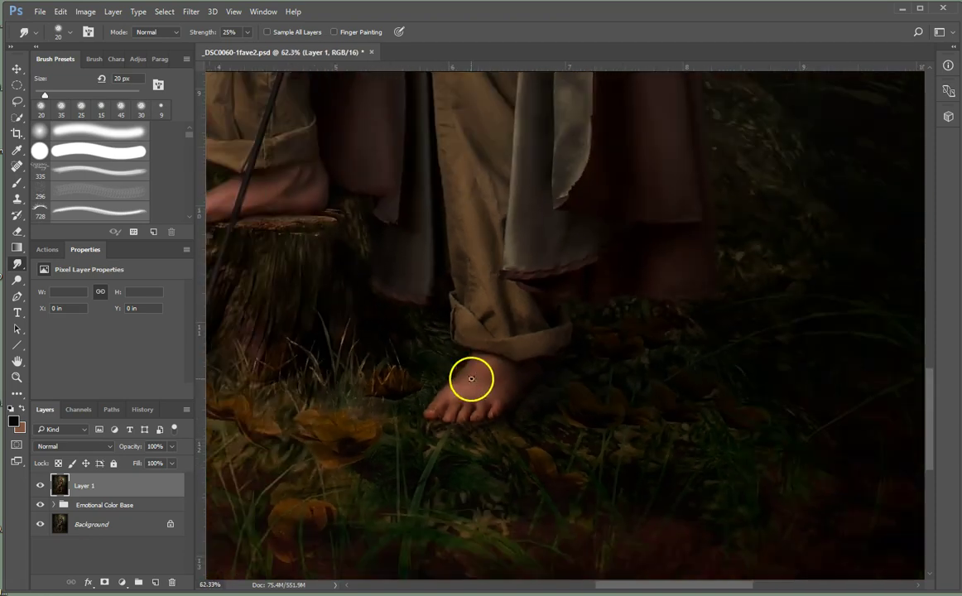
drag(445, 211, 500, 467)
drag(542, 207, 503, 464)
drag(595, 196, 593, 390)
drag(615, 243, 622, 262)
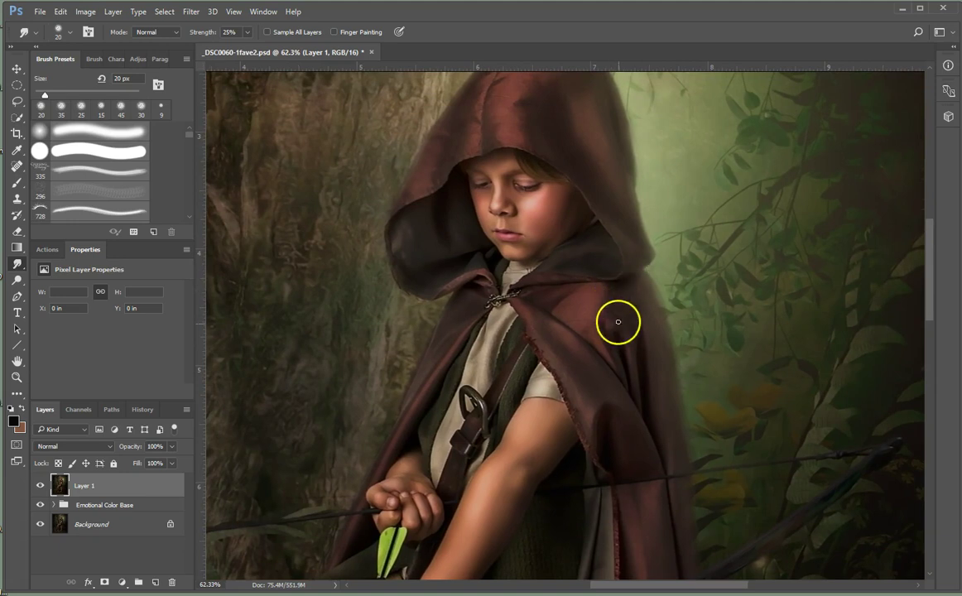
scroll(617, 322, up, 2)
scroll(648, 333, down, 6)
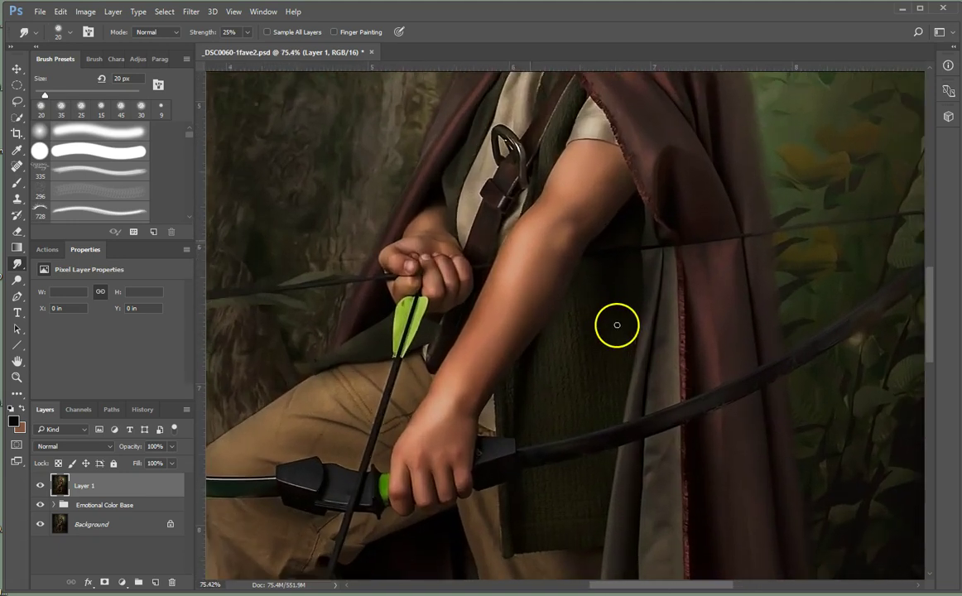
click(41, 488)
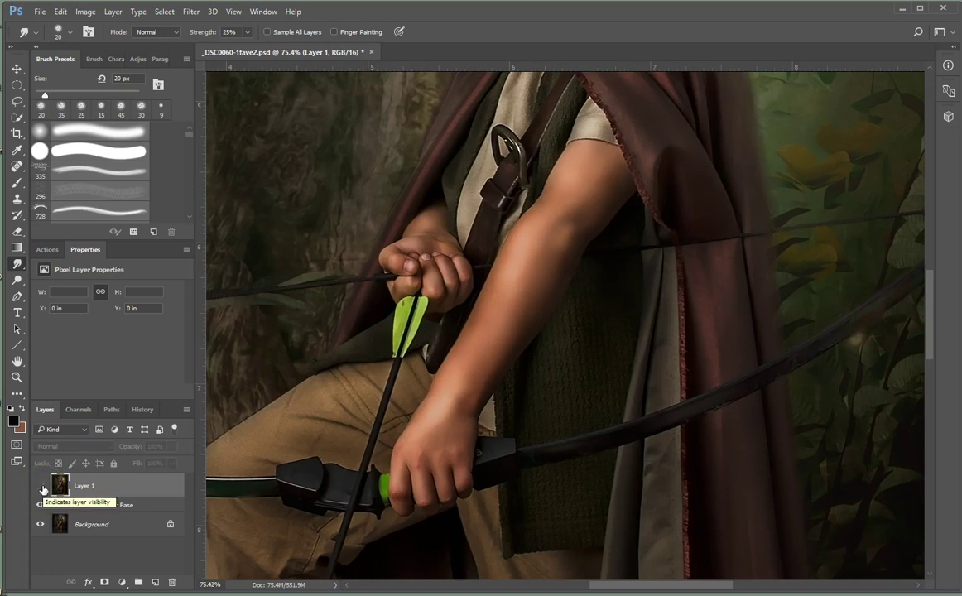
scroll(617, 342, up, 8)
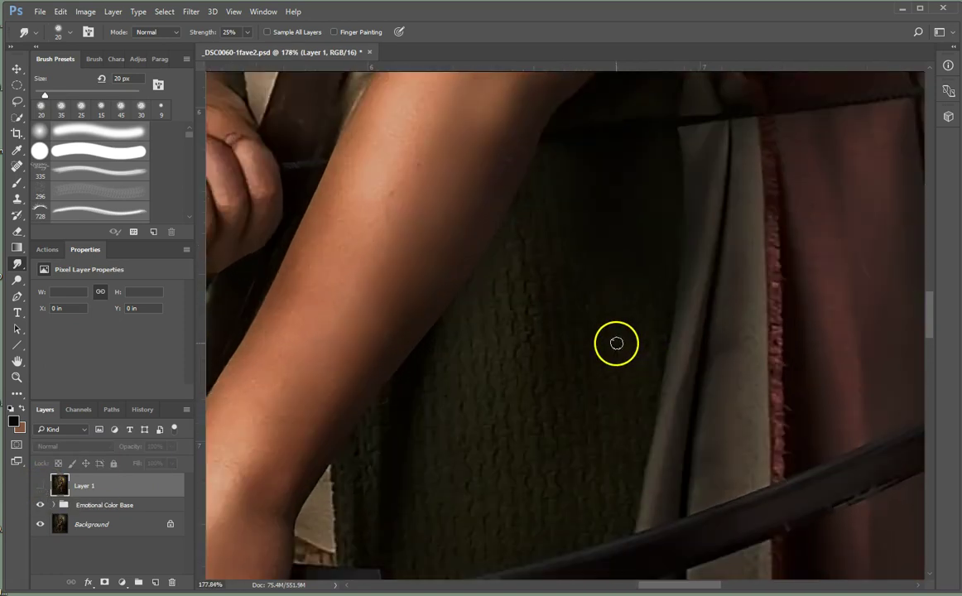
scroll(616, 343, down, 8)
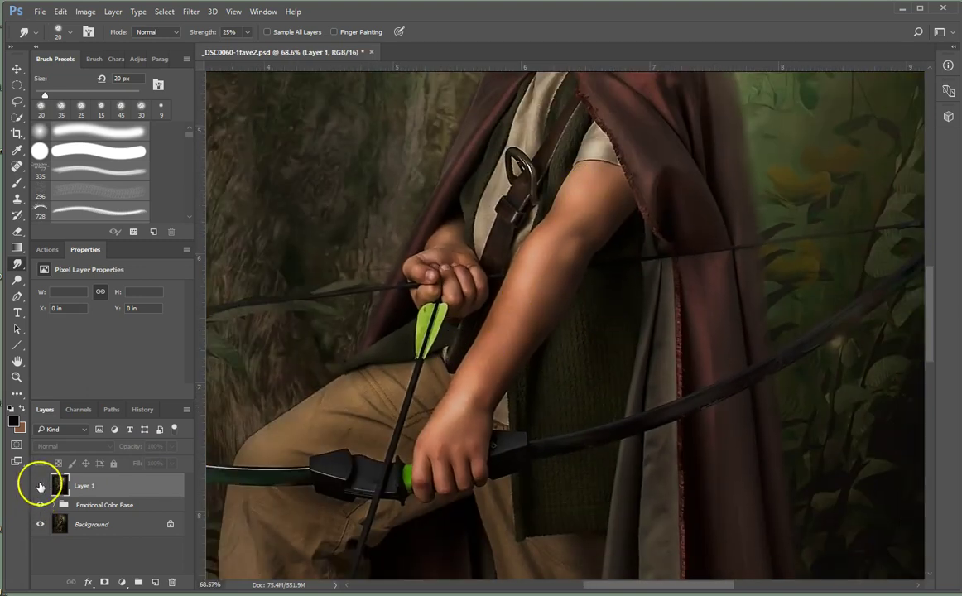
click(40, 487)
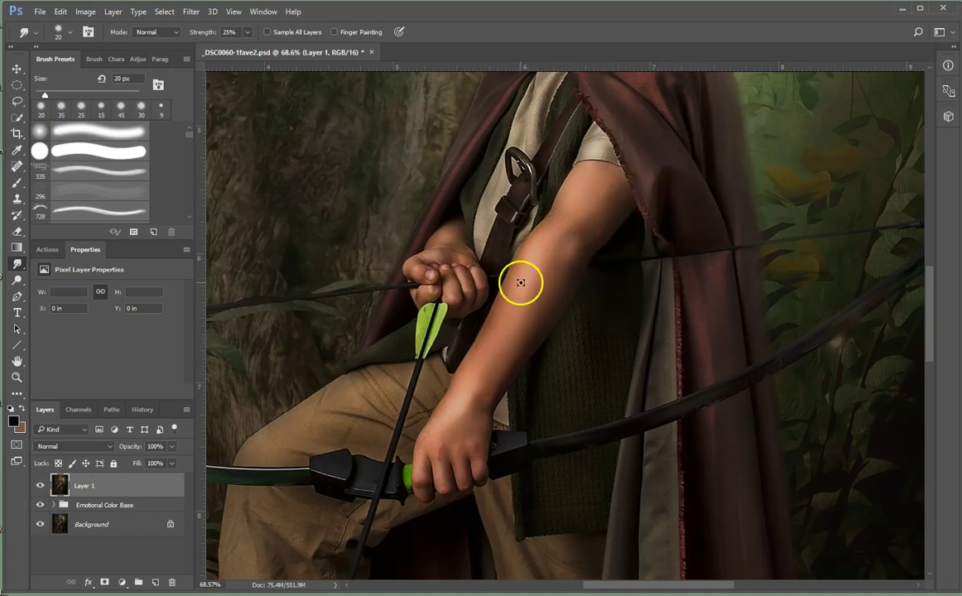
Enlarge the smudge brush to 90 px and smooth the cloak fabric over the boy's shoulder.
drag(614, 224, 707, 340)
scroll(584, 318, up, 4)
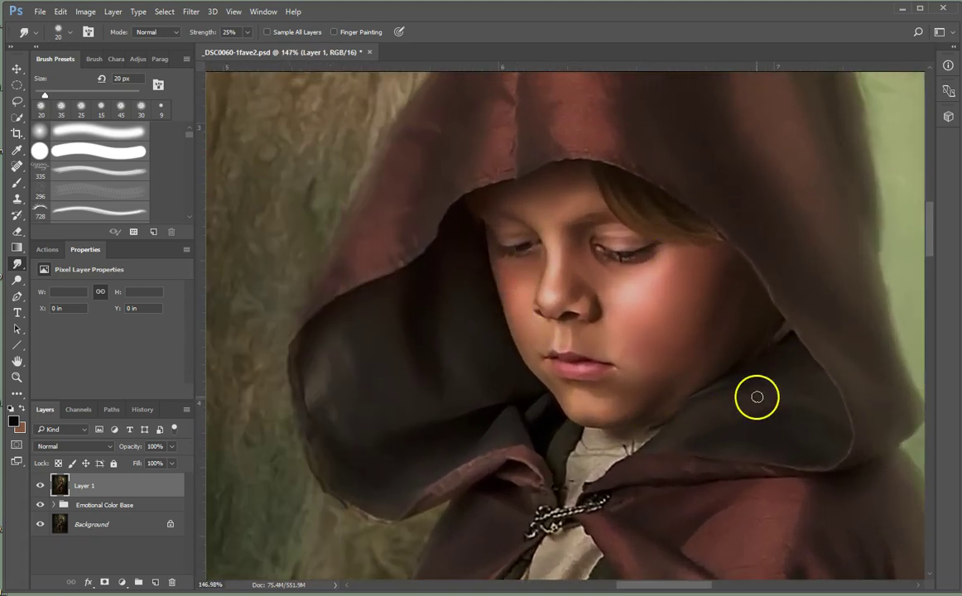
key(ctrl+z)
drag(803, 460, 687, 240)
drag(721, 420, 676, 318)
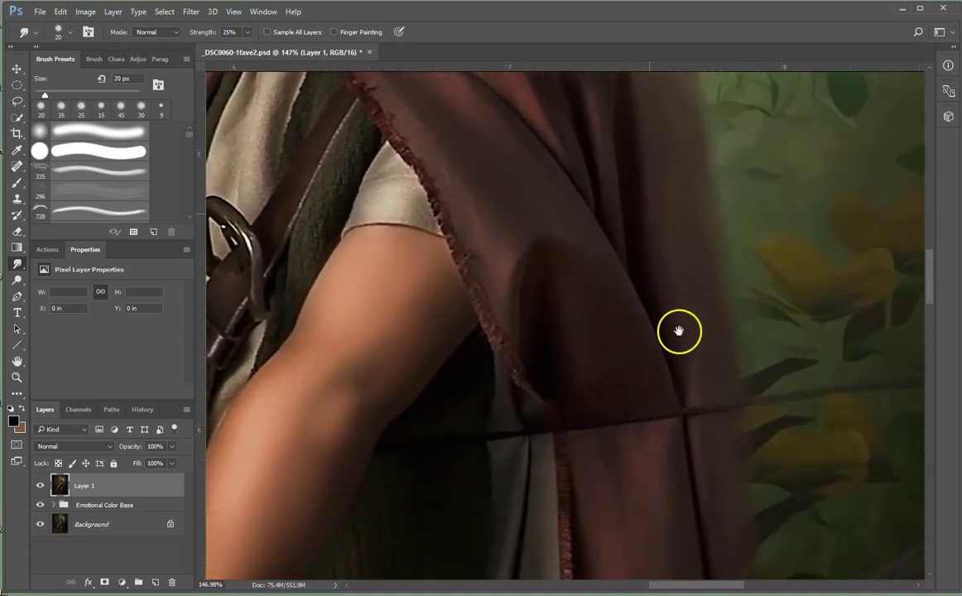
scroll(678, 331, down, 5)
scroll(678, 295, up, 3)
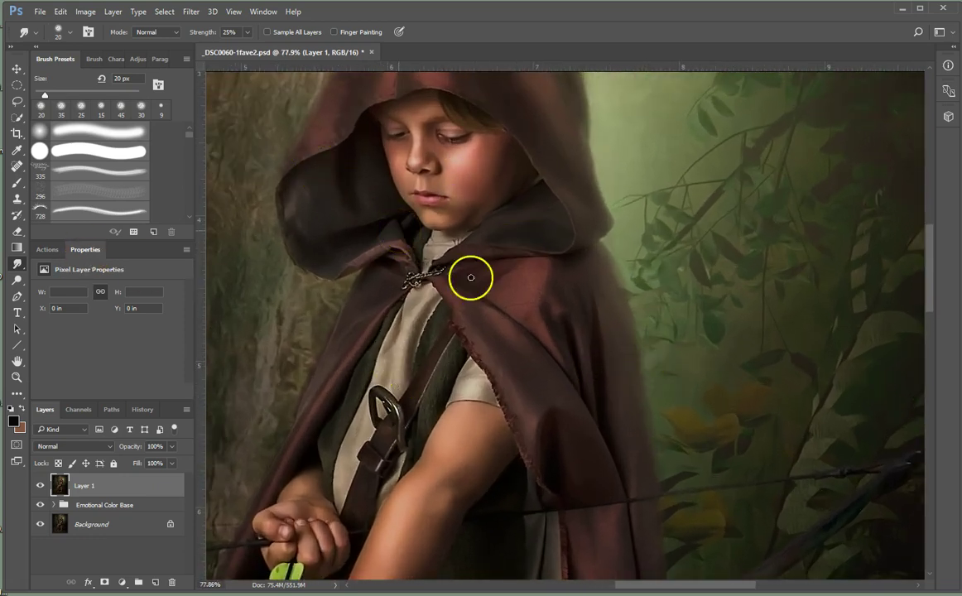
key(])
key(])
key(])
key(])
key(])
key(])
key(])
key(])
key(])
key(])
mouse_move(560, 282)
mouse_down()
mouse_move(590, 300)
mouse_move(608, 333)
mouse_move(589, 264)
mouse_move(603, 297)
mouse_move(630, 455)
mouse_move(589, 299)
mouse_move(594, 358)
mouse_up()
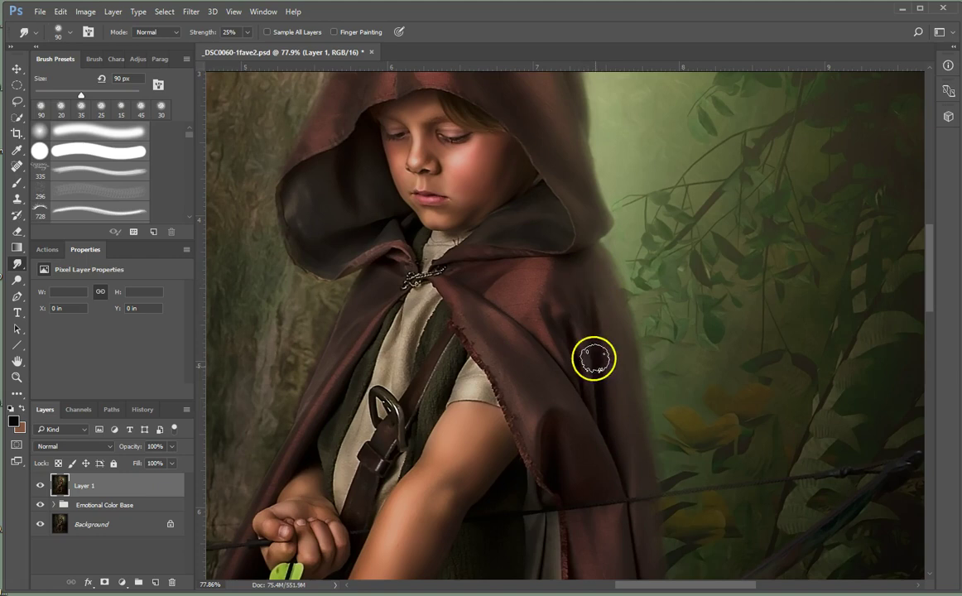
Blend the cloak's shoulder folds with a 45 px smudge brush and its long front drape at 70 px.
key(bracketleft)
key(bracketleft)
key(bracketleft)
key(bracketleft)
key(bracketleft)
mouse_move(567, 295)
mouse_down()
mouse_move(587, 378)
mouse_move(580, 291)
mouse_move(591, 342)
mouse_move(567, 326)
mouse_move(570, 338)
mouse_move(562, 324)
mouse_move(572, 366)
mouse_move(541, 273)
mouse_up()
key(bracketright)
key(bracketright)
mouse_move(541, 331)
mouse_down()
mouse_move(550, 265)
mouse_move(570, 283)
mouse_move(577, 310)
mouse_move(595, 301)
mouse_move(492, 281)
mouse_move(506, 347)
mouse_move(470, 298)
mouse_move(545, 376)
mouse_move(458, 301)
mouse_move(537, 416)
mouse_move(454, 306)
mouse_move(519, 421)
mouse_move(527, 420)
mouse_move(538, 468)
mouse_move(546, 422)
mouse_move(560, 419)
mouse_move(590, 471)
mouse_up()
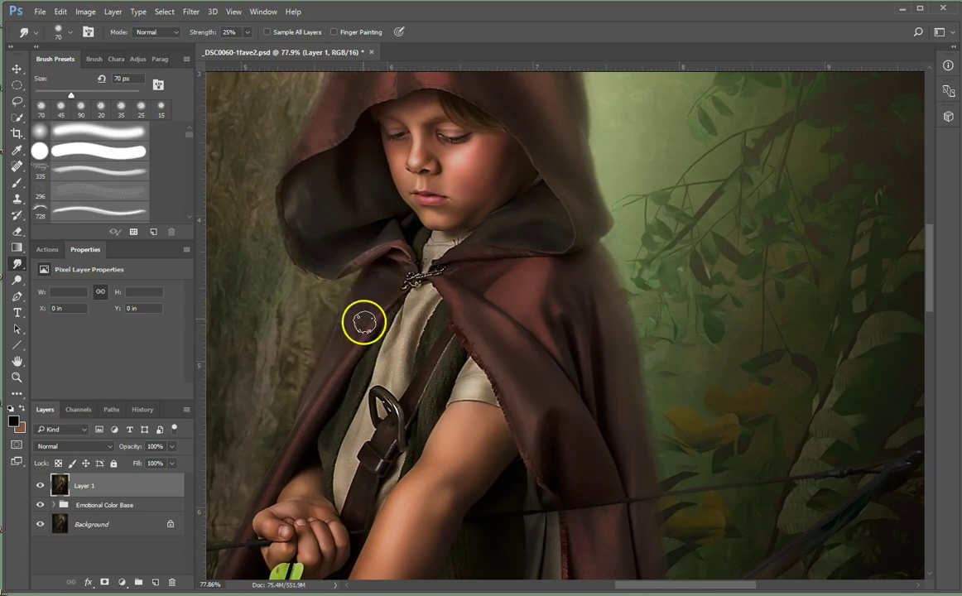
Smooth the hood's fabric with the 70 px smudge brush and refine its peak and seam at 25 px.
drag(379, 256, 439, 434)
mouse_move(362, 389)
mouse_down()
mouse_move(374, 415)
mouse_move(360, 392)
mouse_move(409, 420)
mouse_up()
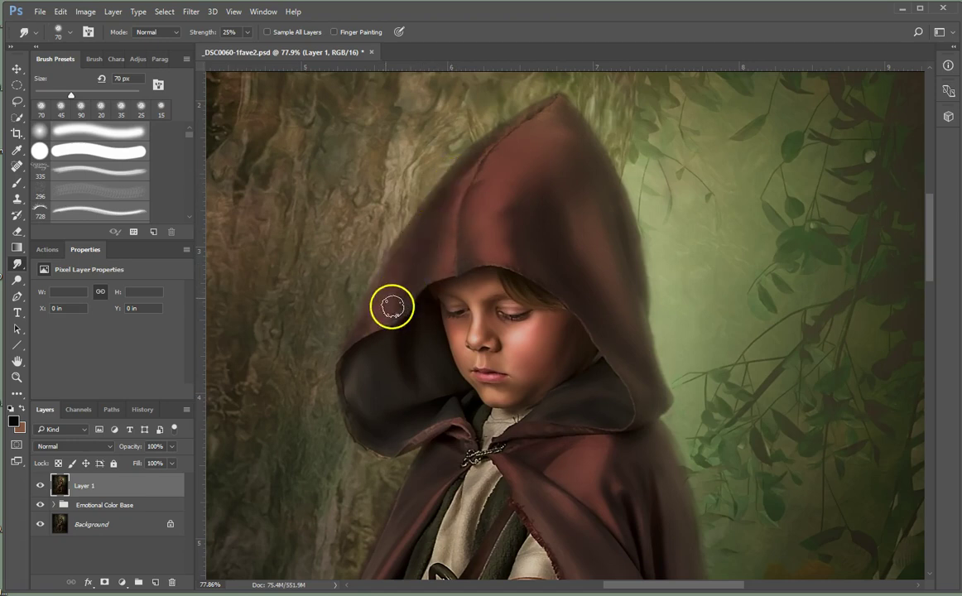
key(bracketleft)
key(bracketleft)
key(bracketleft)
key(bracketleft)
key(bracketleft)
mouse_move(539, 104)
mouse_down()
mouse_move(466, 162)
mouse_move(505, 131)
mouse_move(466, 191)
mouse_move(492, 159)
mouse_move(472, 198)
mouse_move(477, 181)
mouse_move(471, 248)
mouse_move(492, 174)
mouse_up()
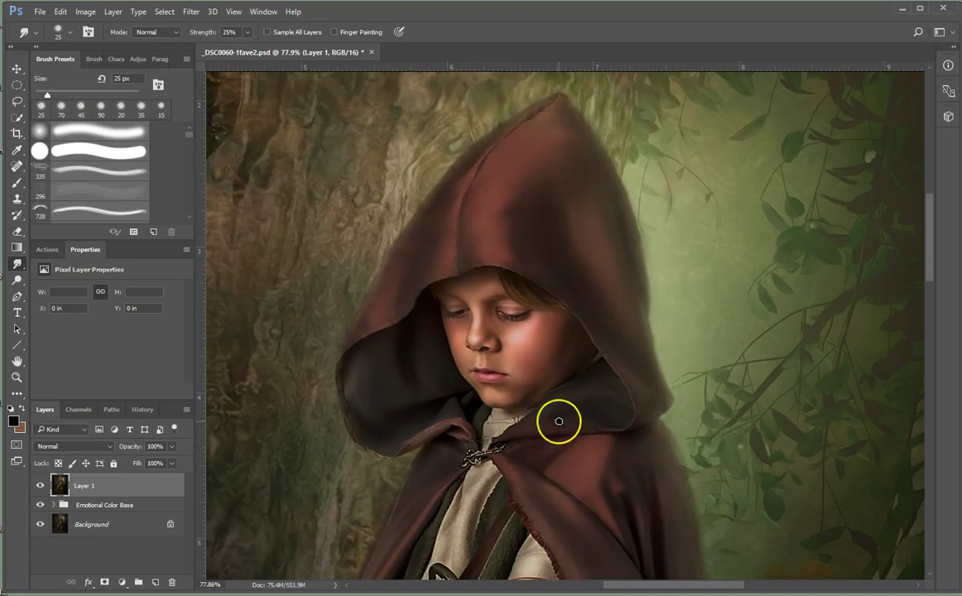
scroll(554, 423, down, 5)
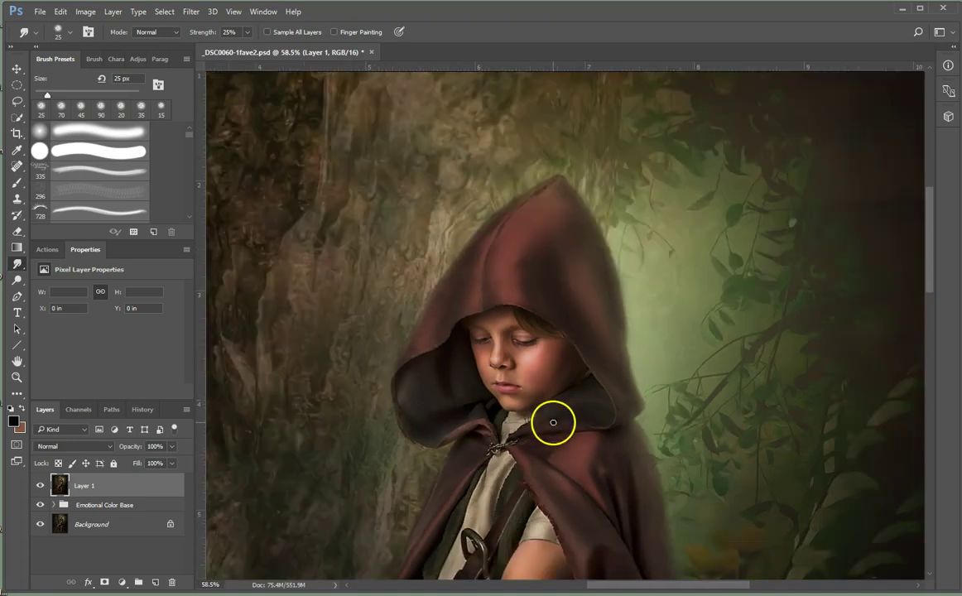